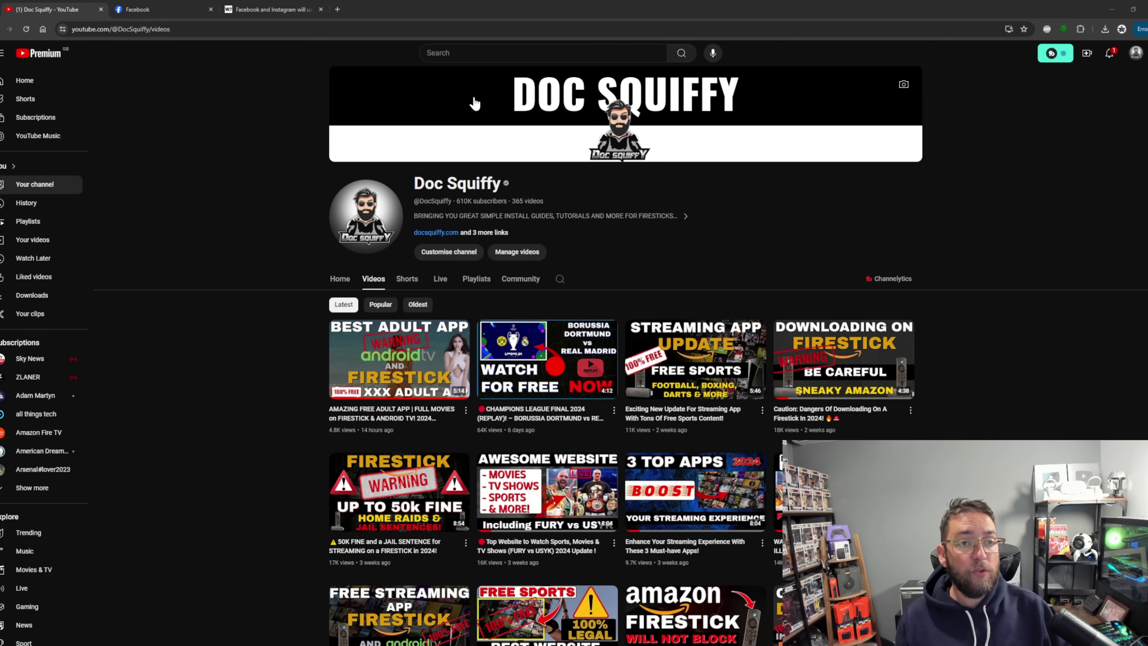
pyautogui.click(274, 9)
pyautogui.scroll(8, 156, 298)
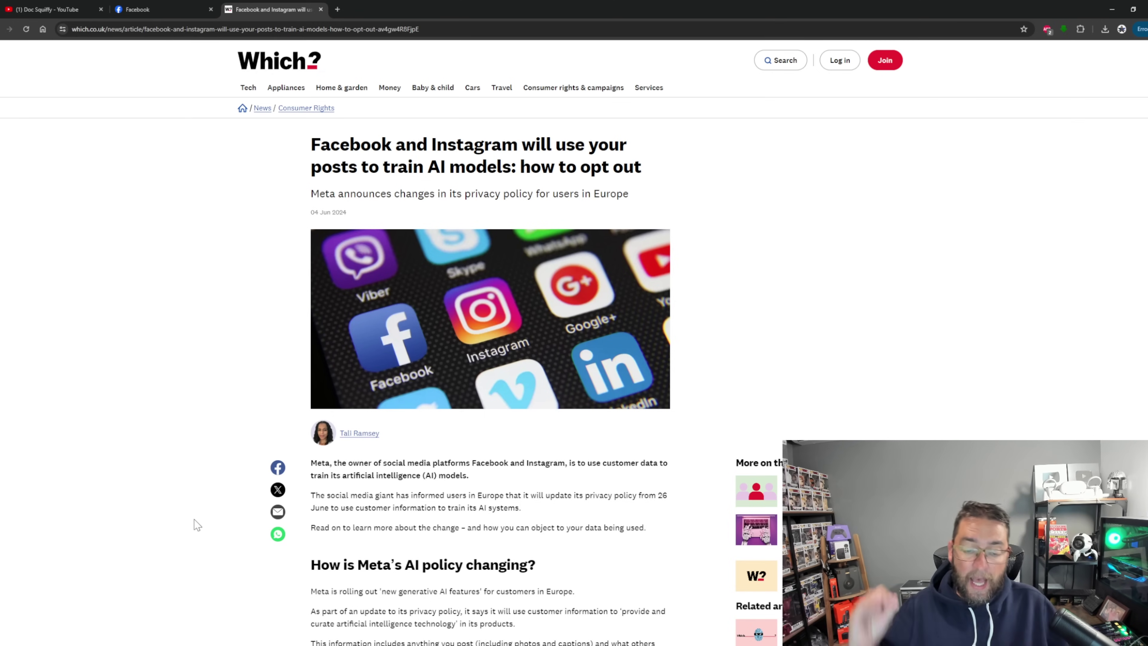
# Step: Go to the Facebook tab and open Meta's Privacy Centre via the profile menu's Settings & privacy
pyautogui.click(154, 9)
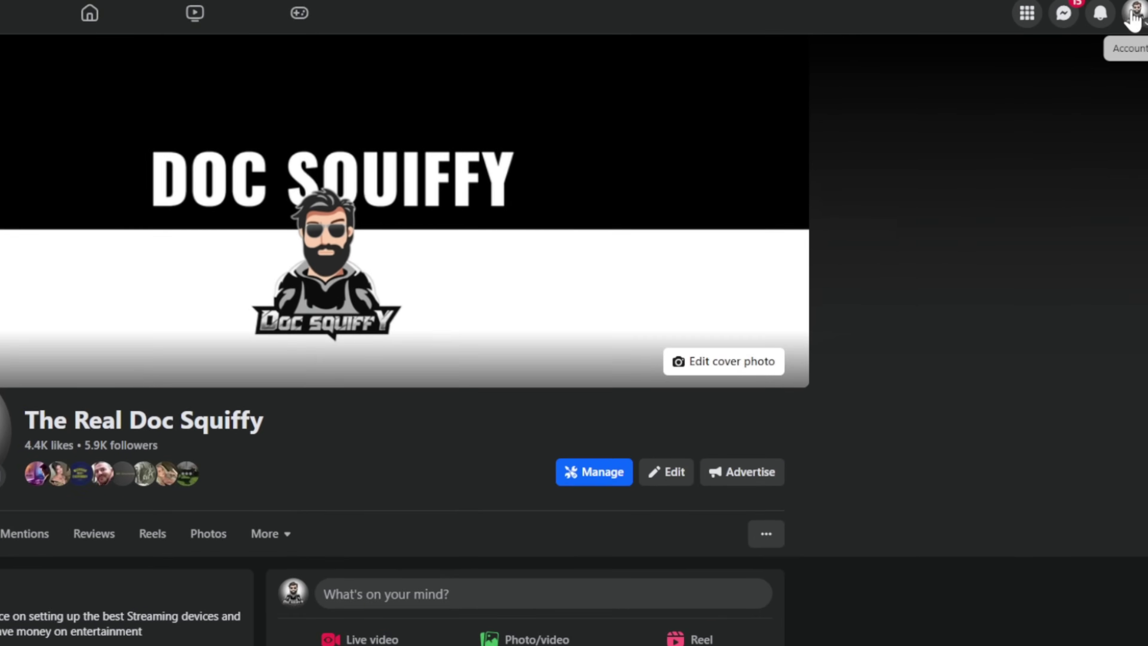
pyautogui.click(1139, 53)
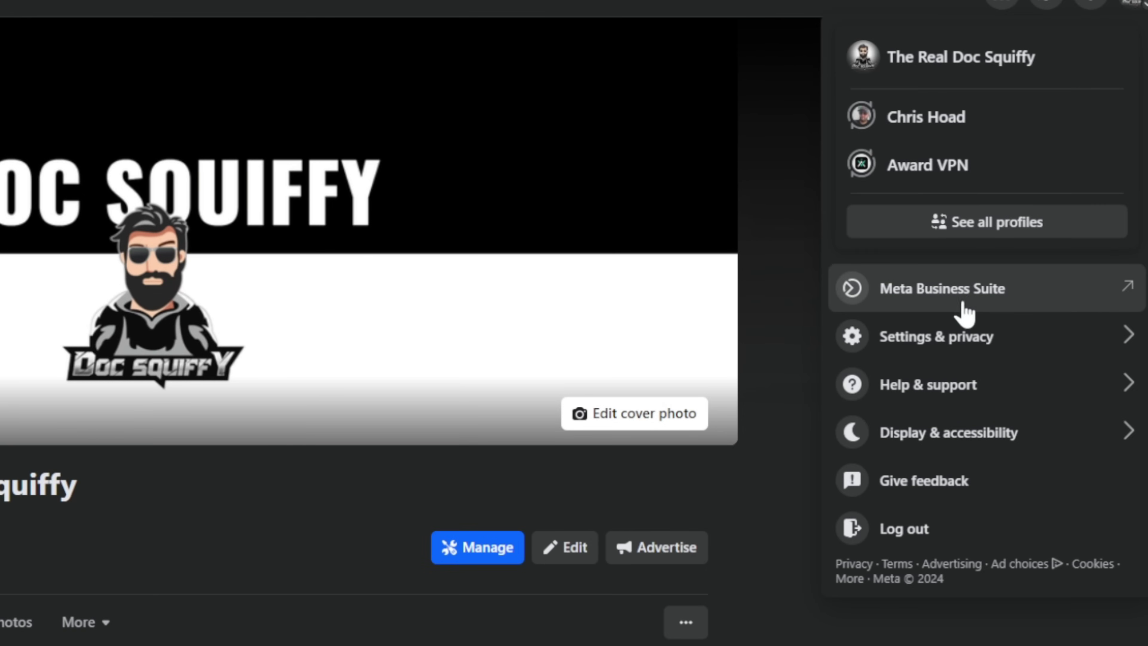
pyautogui.click(953, 343)
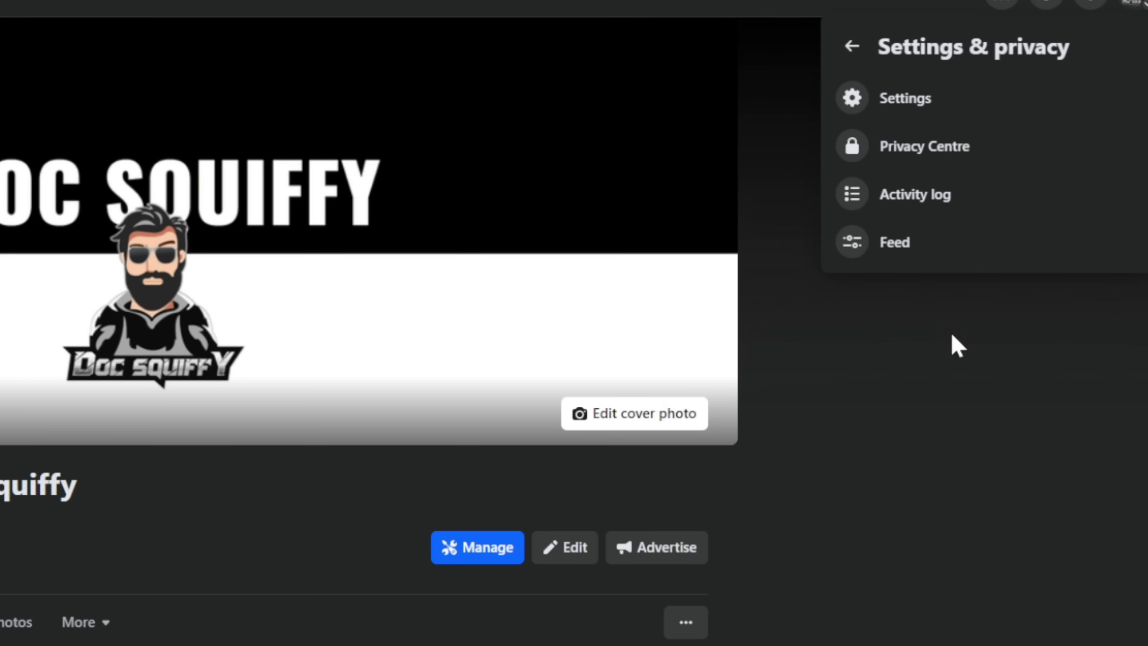
pyautogui.click(979, 149)
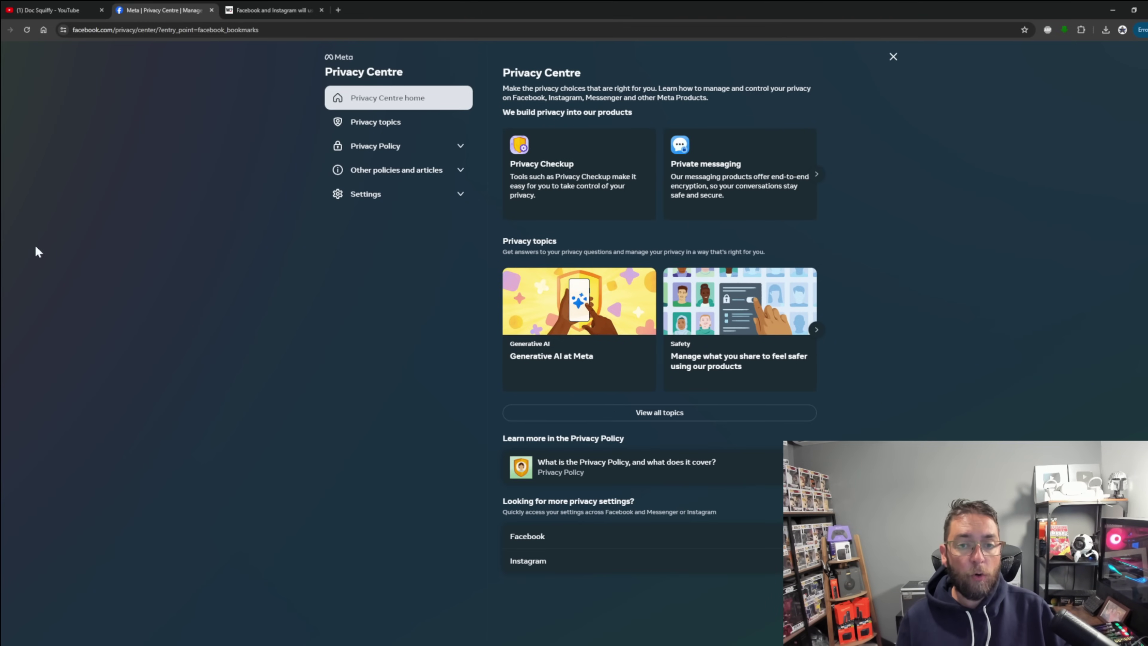
# Step: Expand Privacy Policy and read 'What is the Privacy Policy and what does it cover?'
pyautogui.click(428, 151)
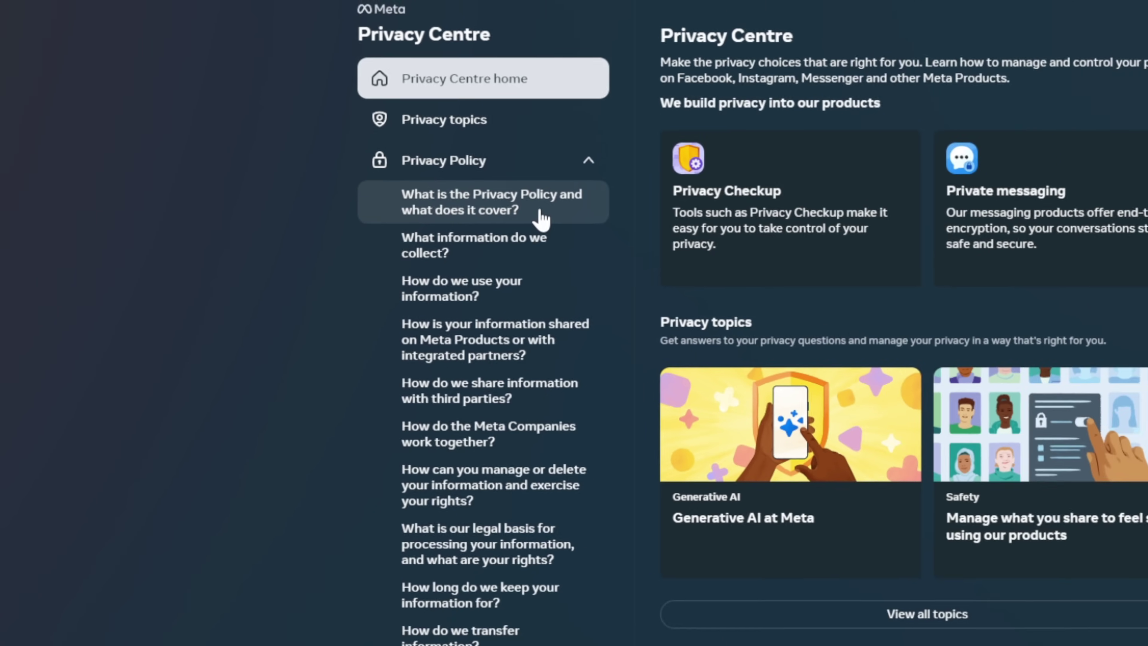
pyautogui.click(540, 213)
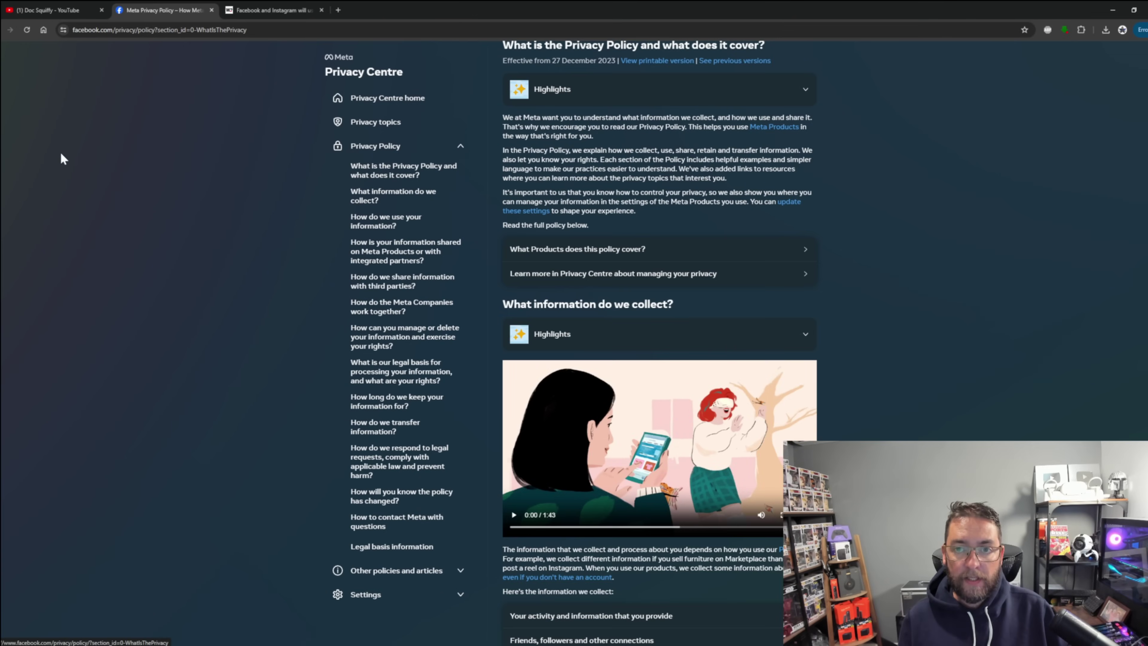
pyautogui.scroll(2, 686, 363)
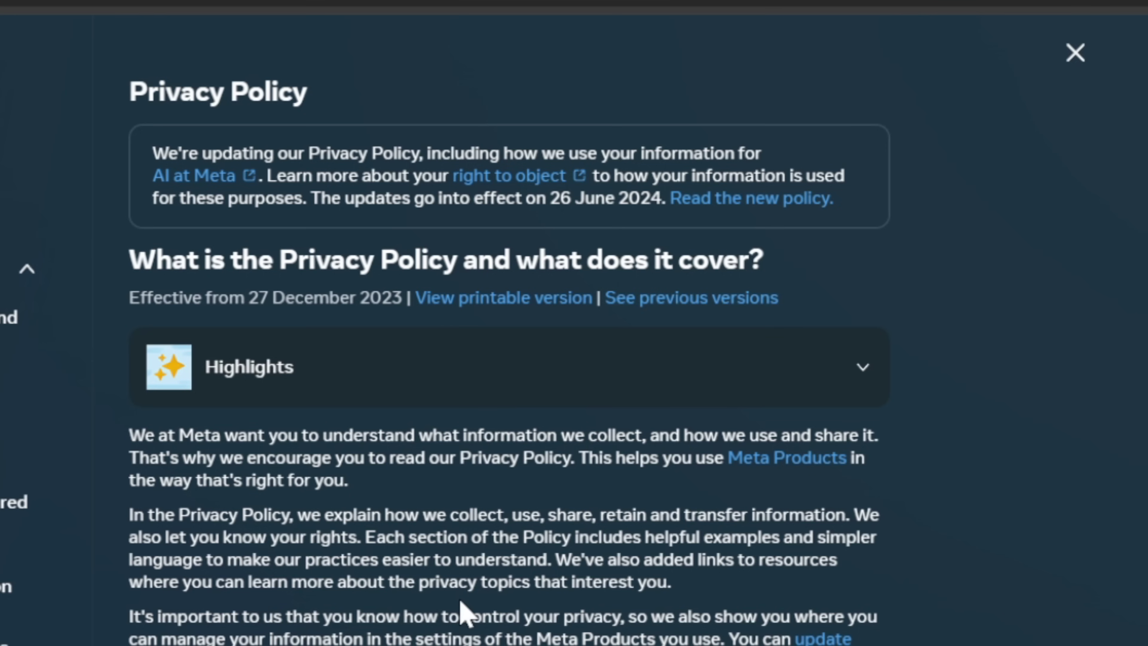
pyautogui.scroll(-10, 461, 611)
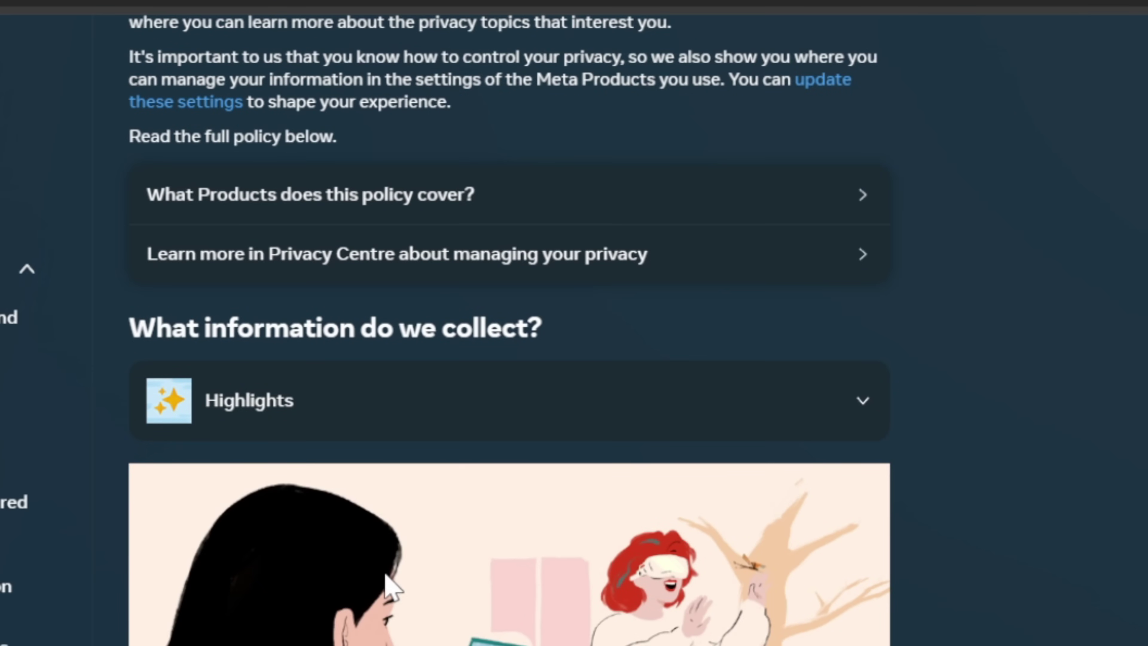
pyautogui.scroll(-10, 386, 579)
pyautogui.scroll(-10, 387, 579)
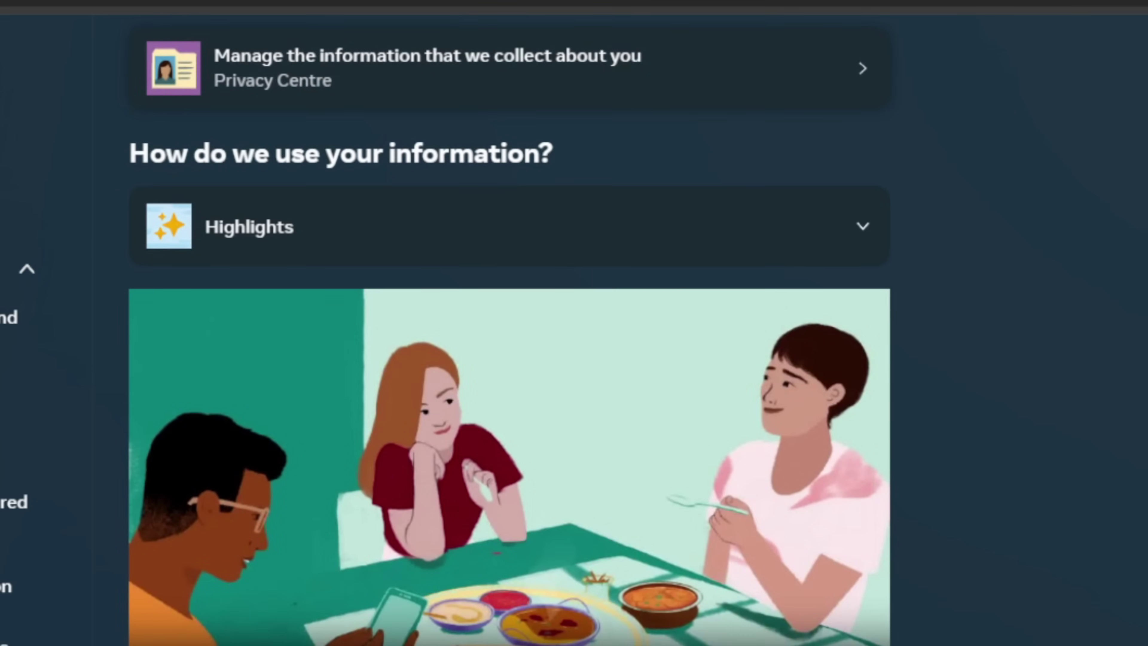
pyautogui.scroll(-5, 387, 583)
pyautogui.scroll(15, 386, 583)
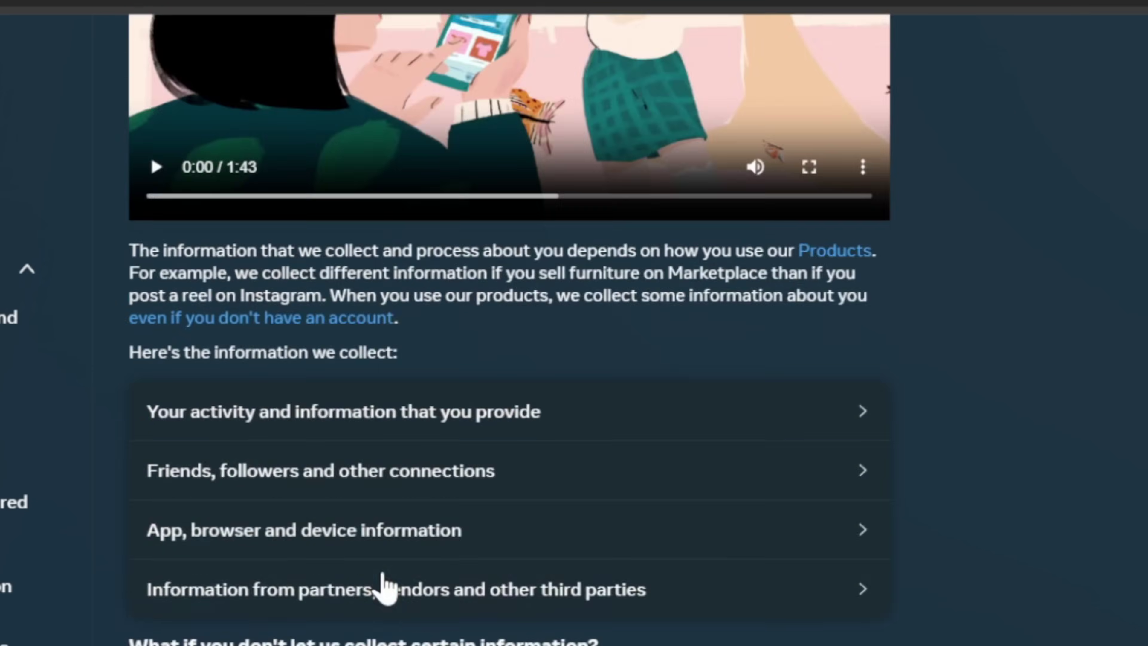
pyautogui.scroll(8, 386, 583)
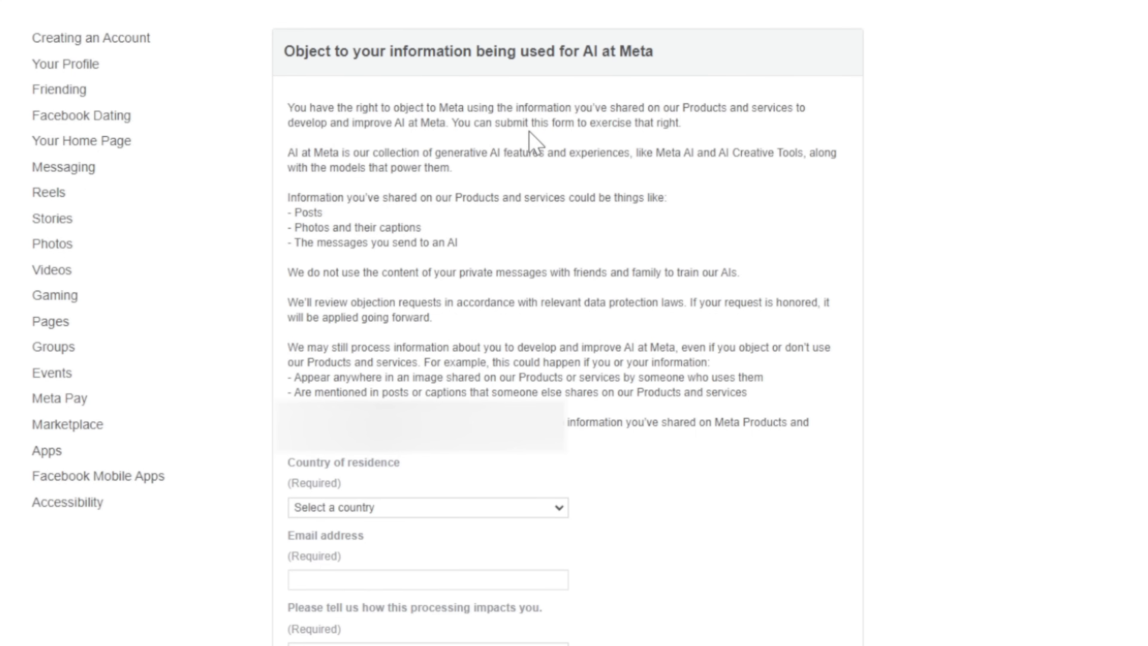
# Step: Scroll down the Privacy Policy notice to reach the AI at Meta objection form
pyautogui.scroll(-1, 700, 166)
pyautogui.scroll(-3, 705, 177)
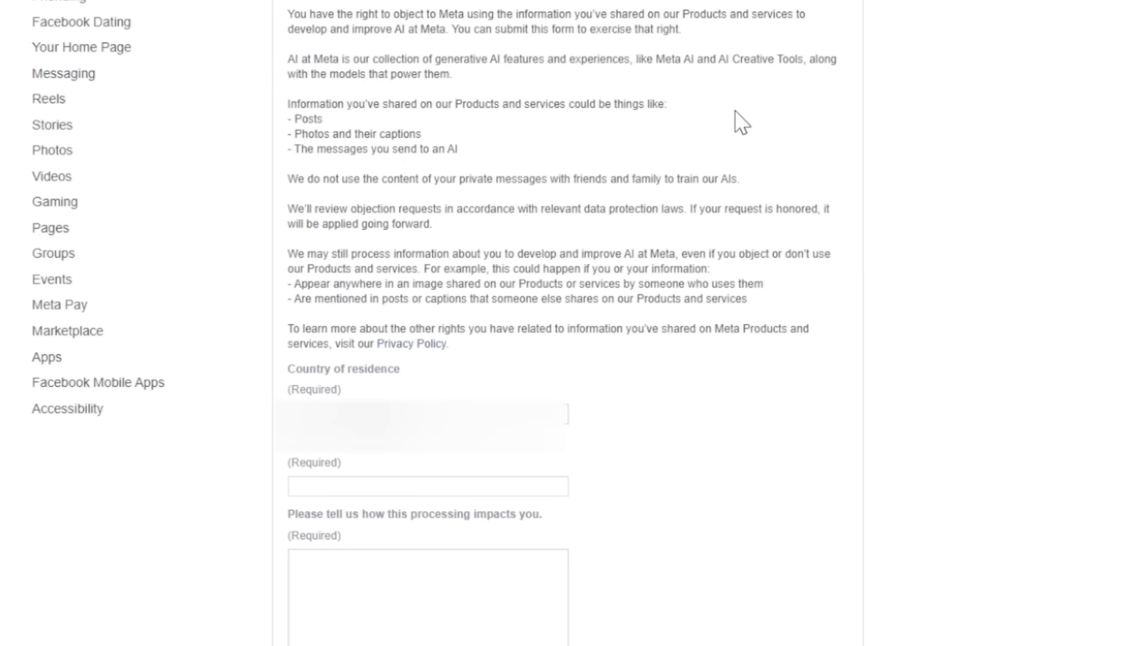
pyautogui.scroll(-1, 782, 104)
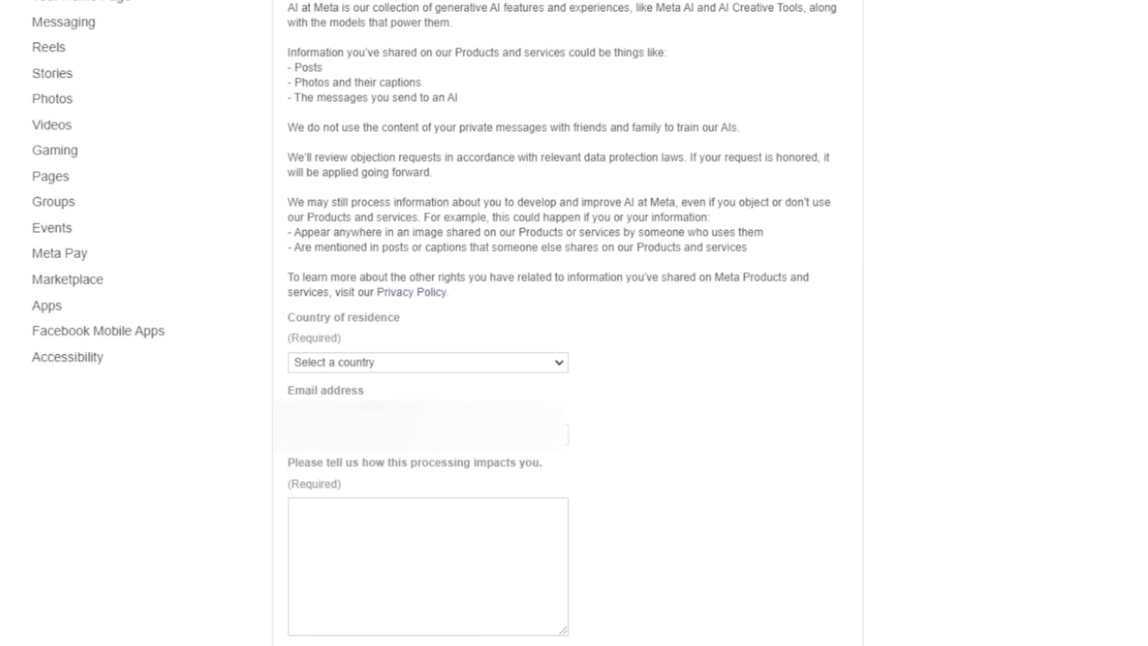
# Step: Choose United Kingdom as country of residence and fill in the e-mail address field
pyautogui.click(362, 362)
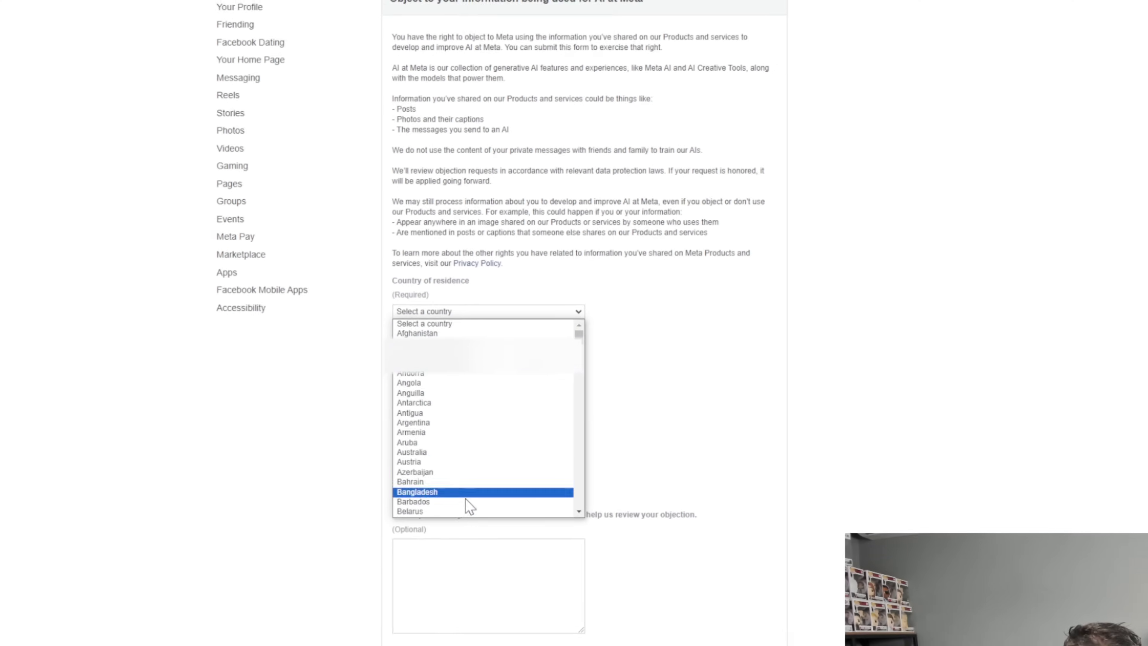
pyautogui.scroll(-15, 468, 505)
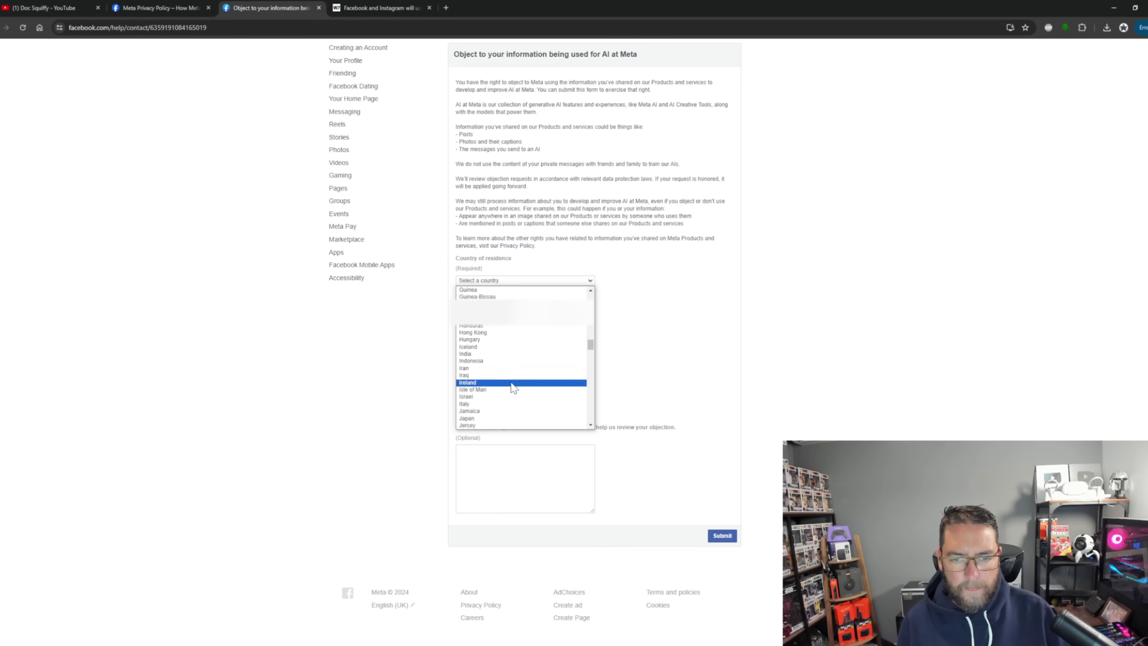
pyautogui.scroll(-20, 514, 385)
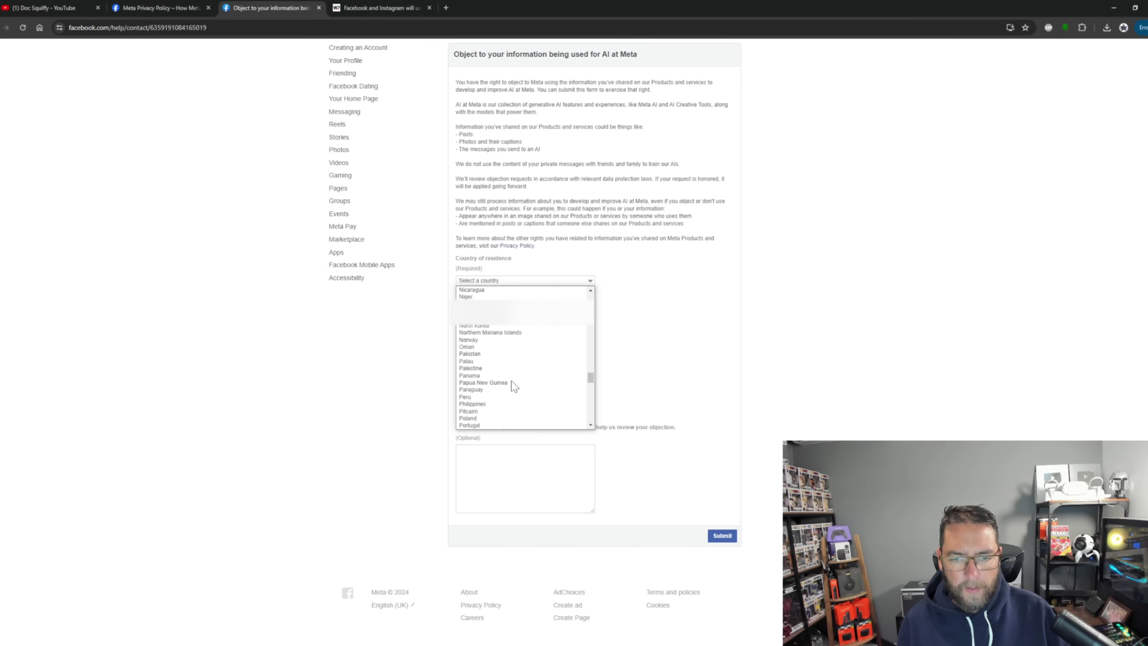
pyautogui.scroll(-20, 514, 385)
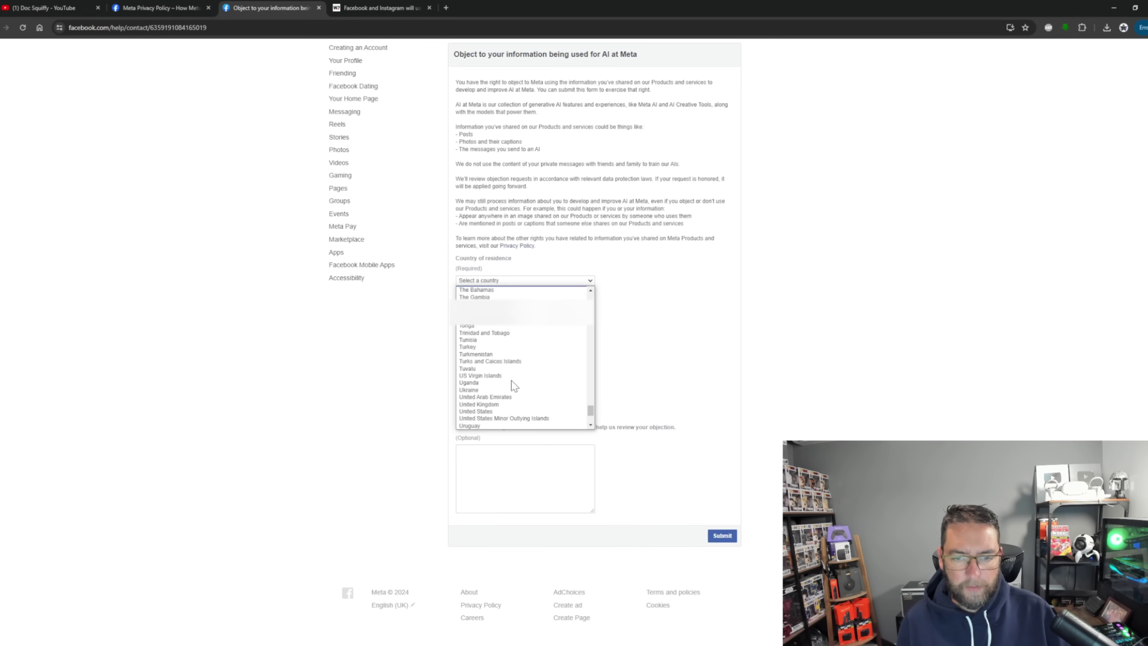
pyautogui.click(496, 326)
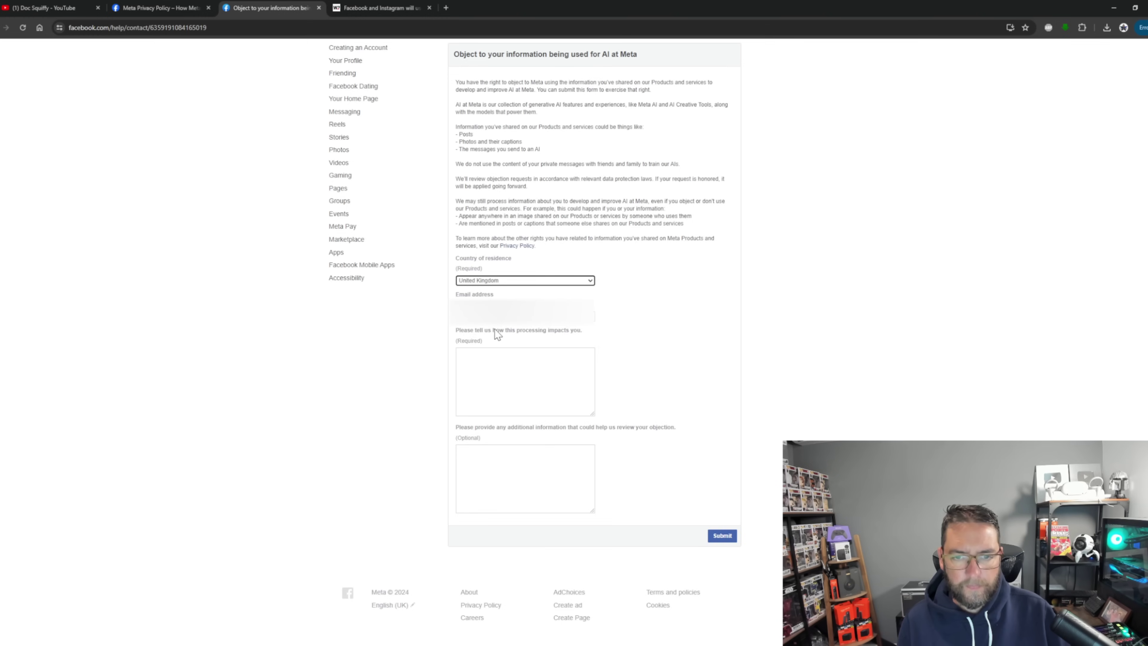
pyautogui.click(593, 315)
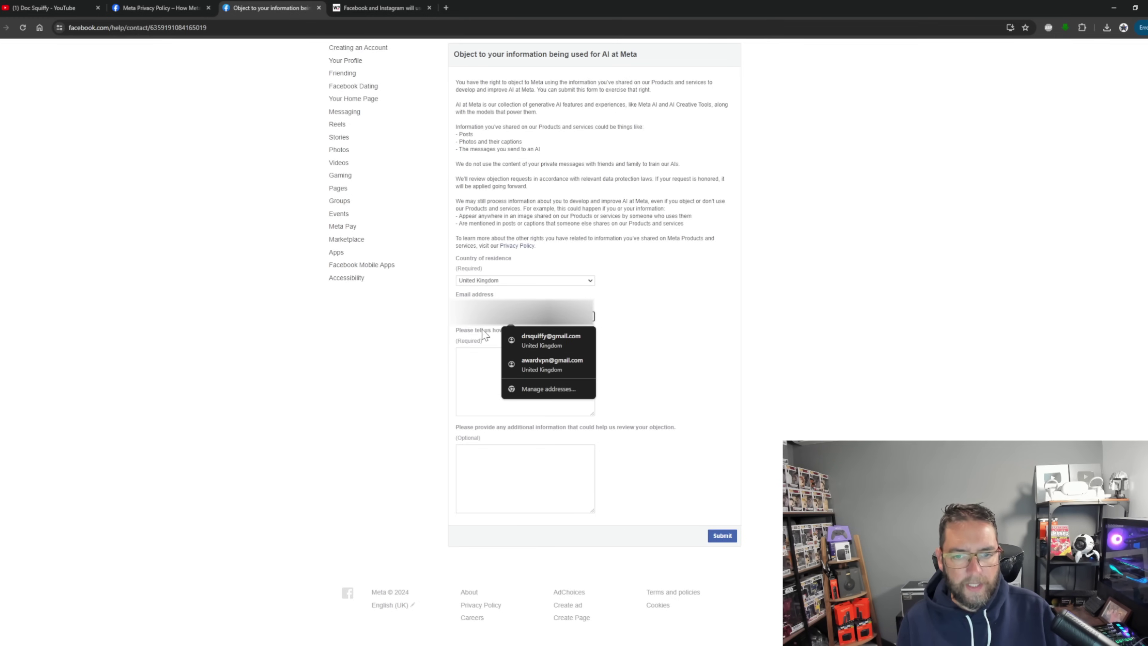
pyautogui.press('Escape')
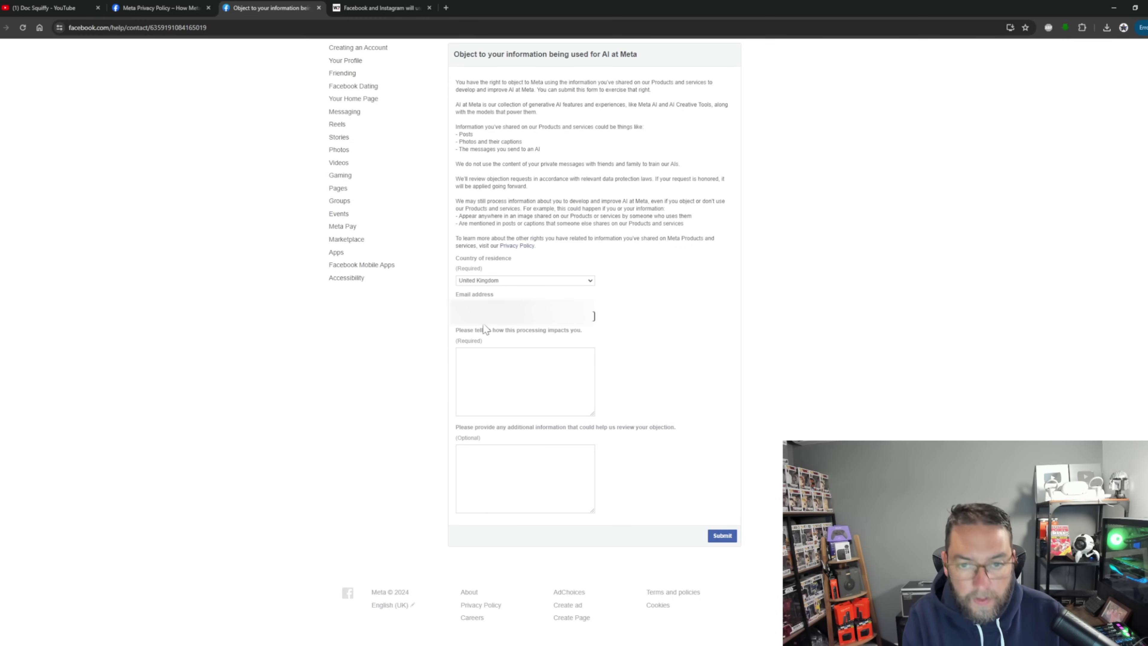
# Step: Paste the Data Protection Act special-category list into the impacts box, removing the trailing blank line
pyautogui.click(502, 352)
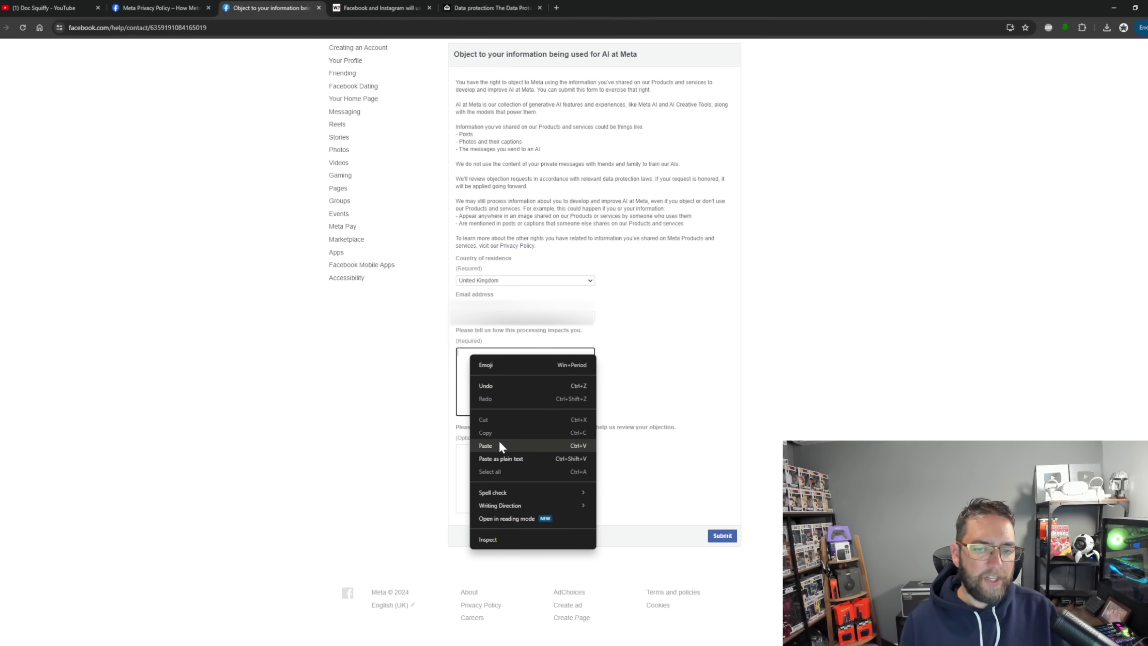
pyautogui.click(486, 445)
pyautogui.scroll(5, 524, 381)
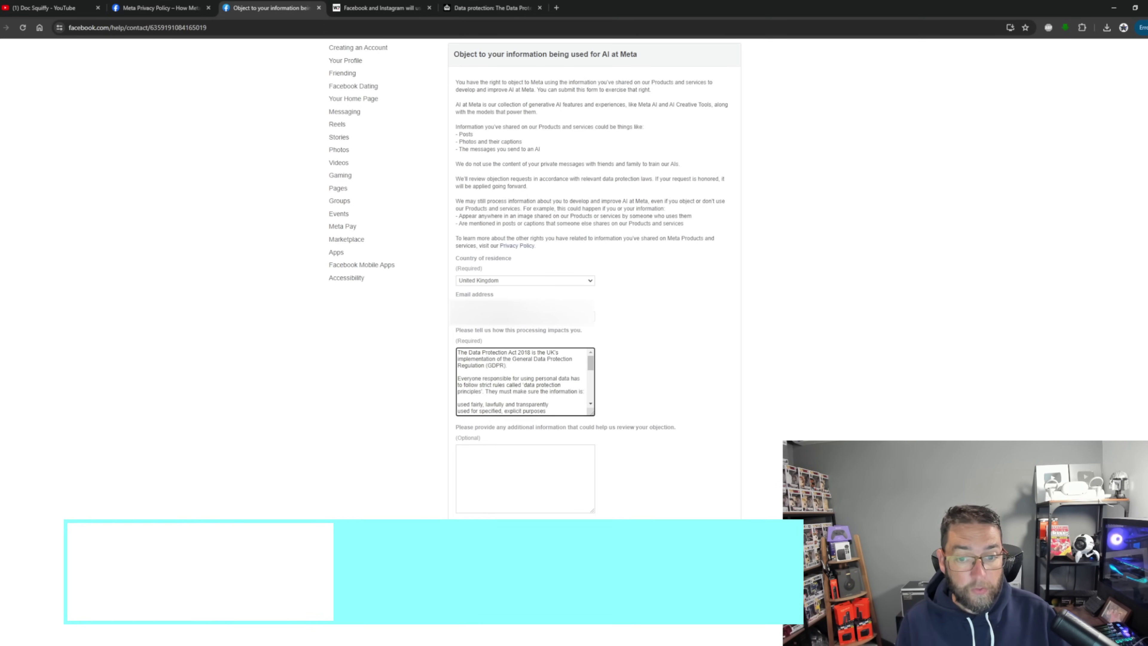
pyautogui.scroll(-5, 524, 381)
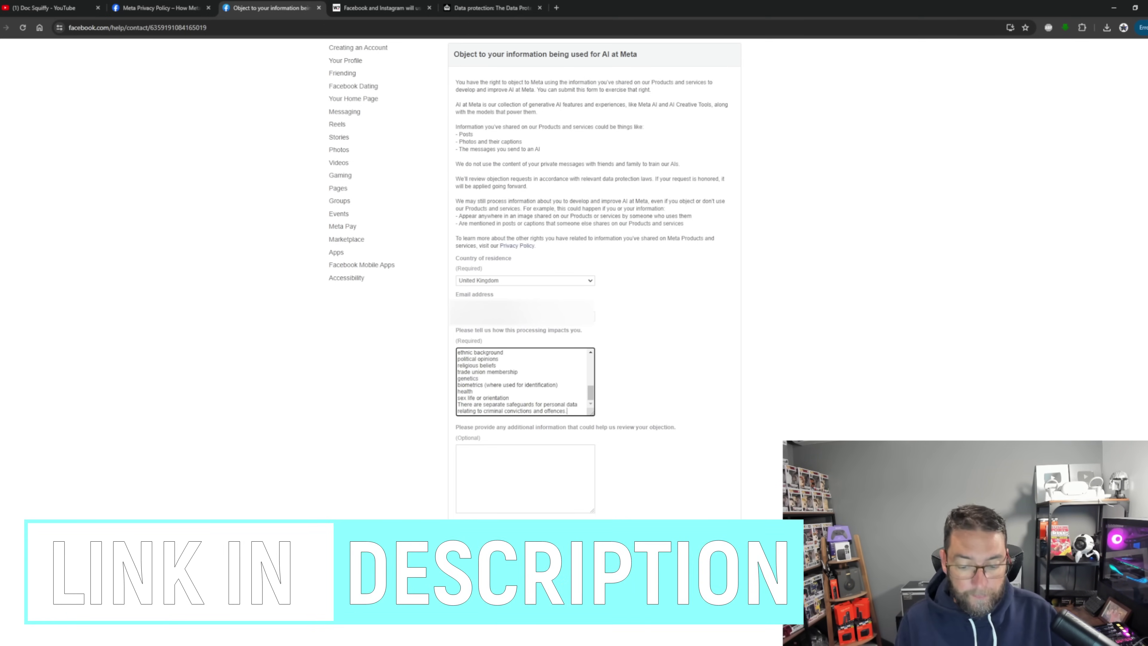
pyautogui.press('Return')
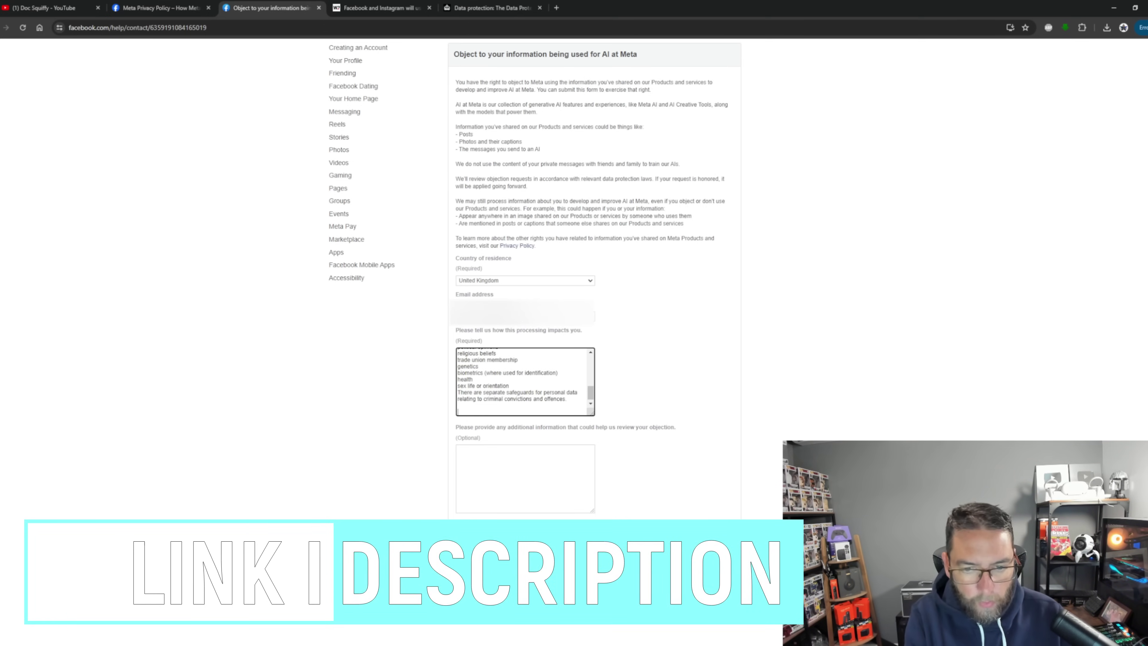
pyautogui.press('BackSpace')
# Step: In the optional box, type 'Due to the data protection laws, I do not feel these will be followed to train AI…'
pyautogui.click(465, 480)
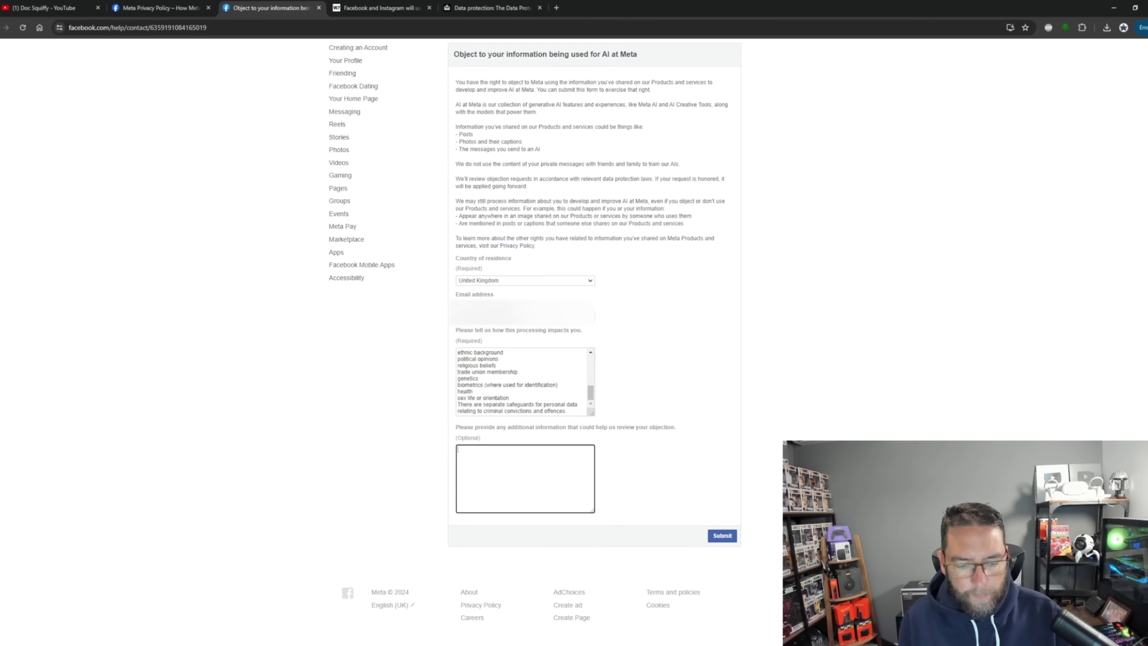
pyautogui.write('Due to the da')
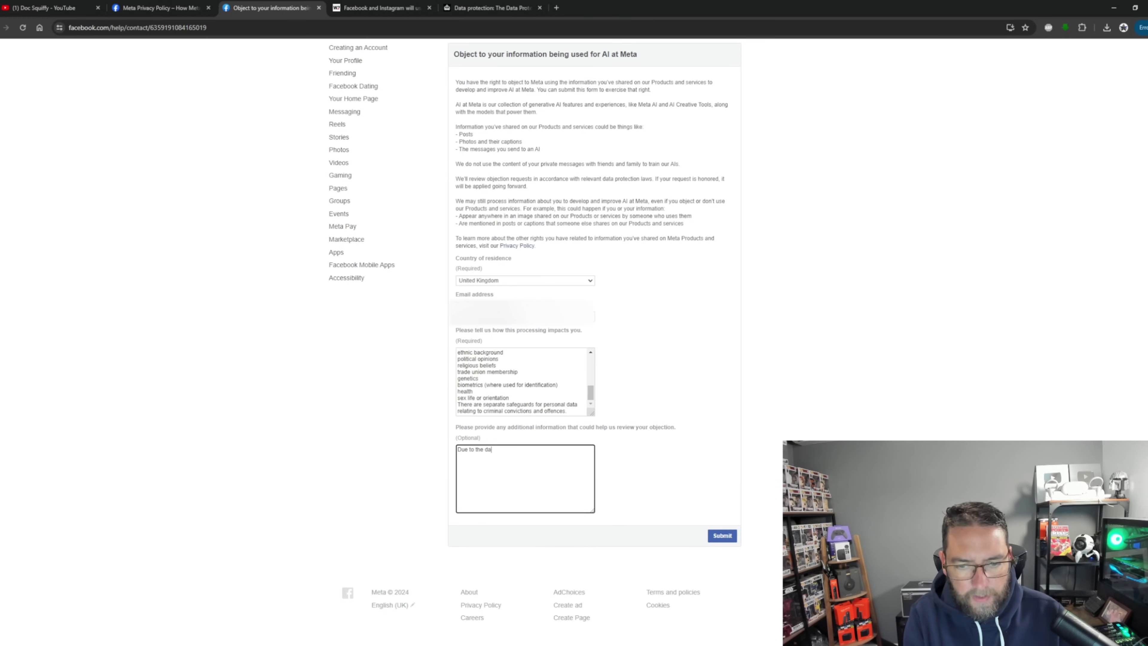
pyautogui.write('ta protect')
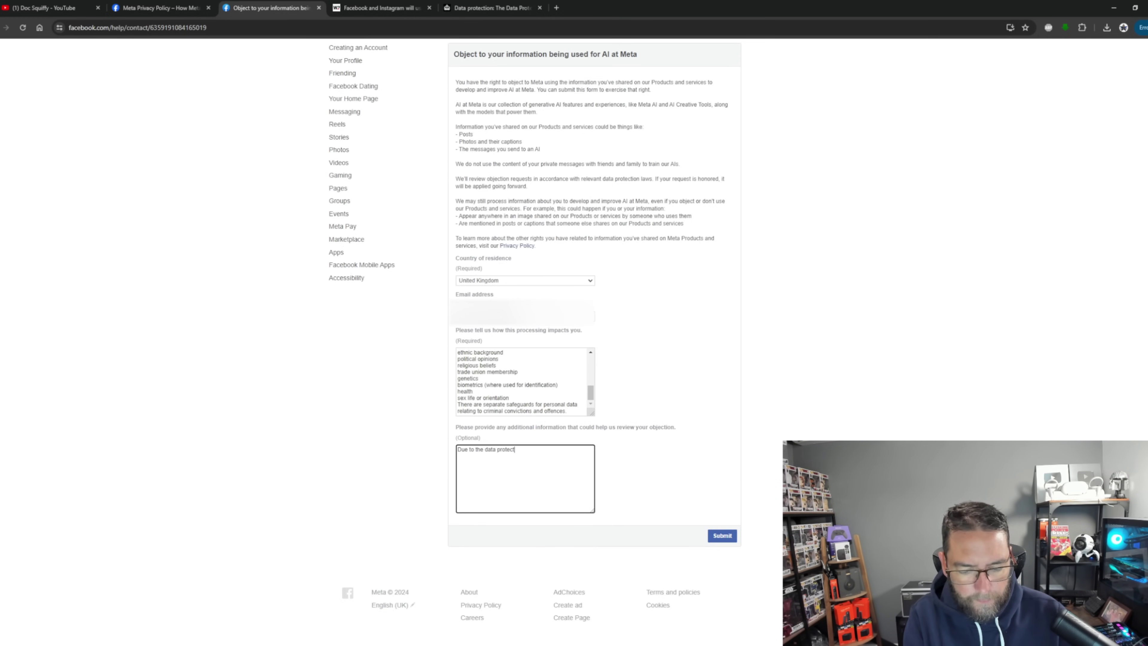
pyautogui.write('ion lawds')
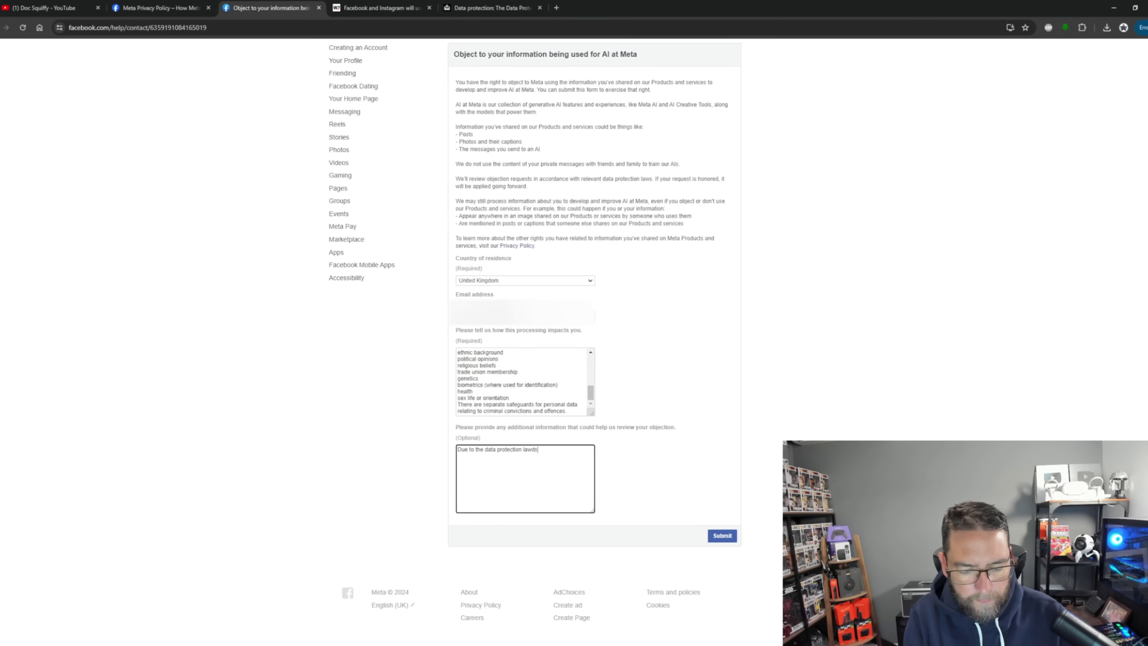
pyautogui.press('BackSpace')
pyautogui.press('BackSpace')
pyautogui.write('s, ')
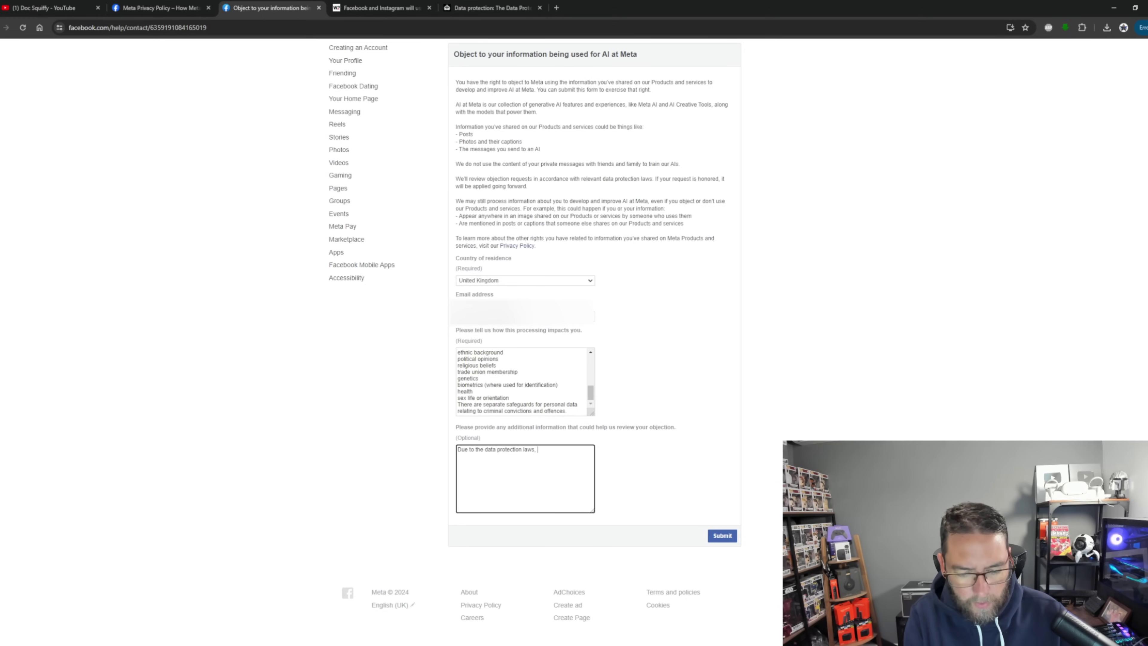
pyautogui.write('i do not fee')
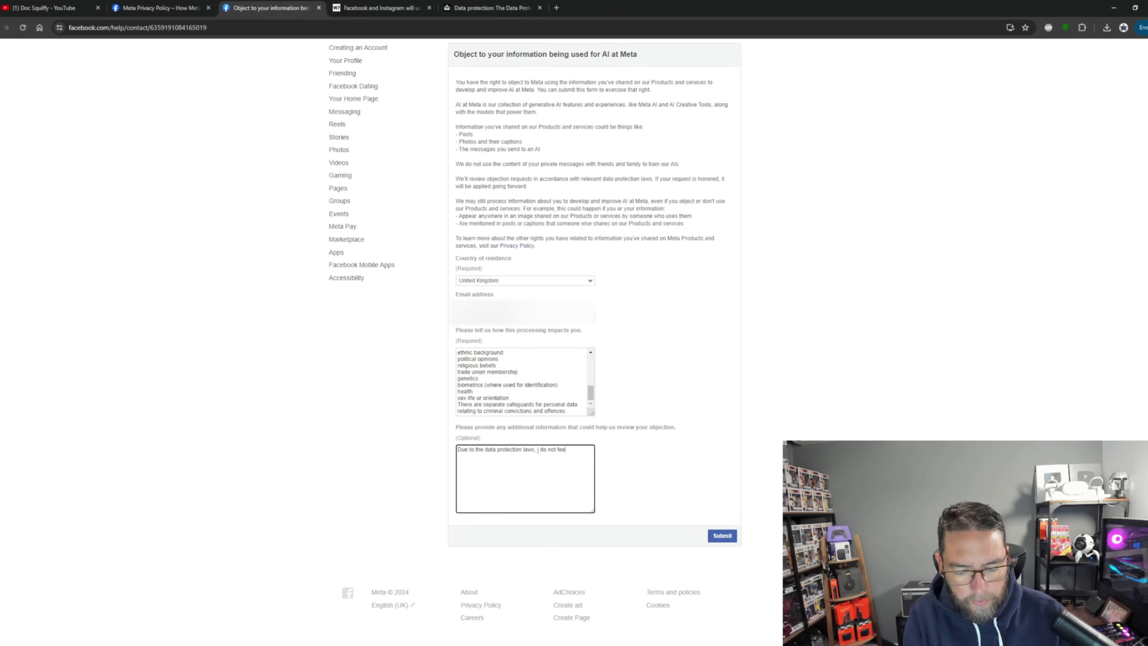
pyautogui.write('l these will be ')
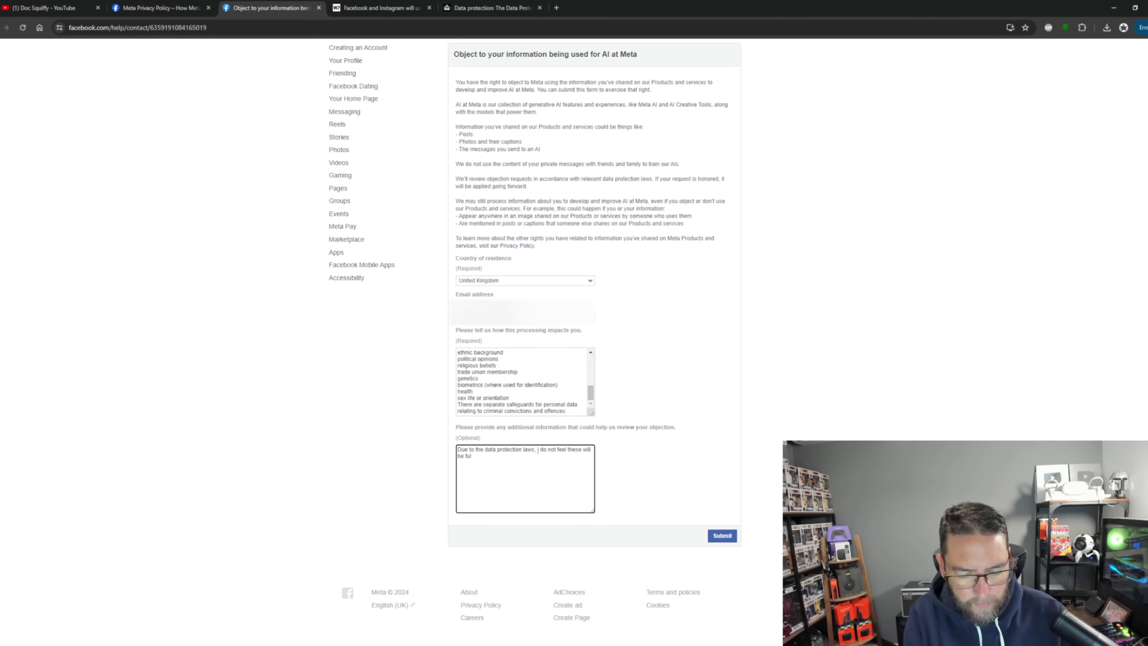
pyautogui.write('ful')
pyautogui.press('BackSpace')
pyautogui.press('BackSpace')
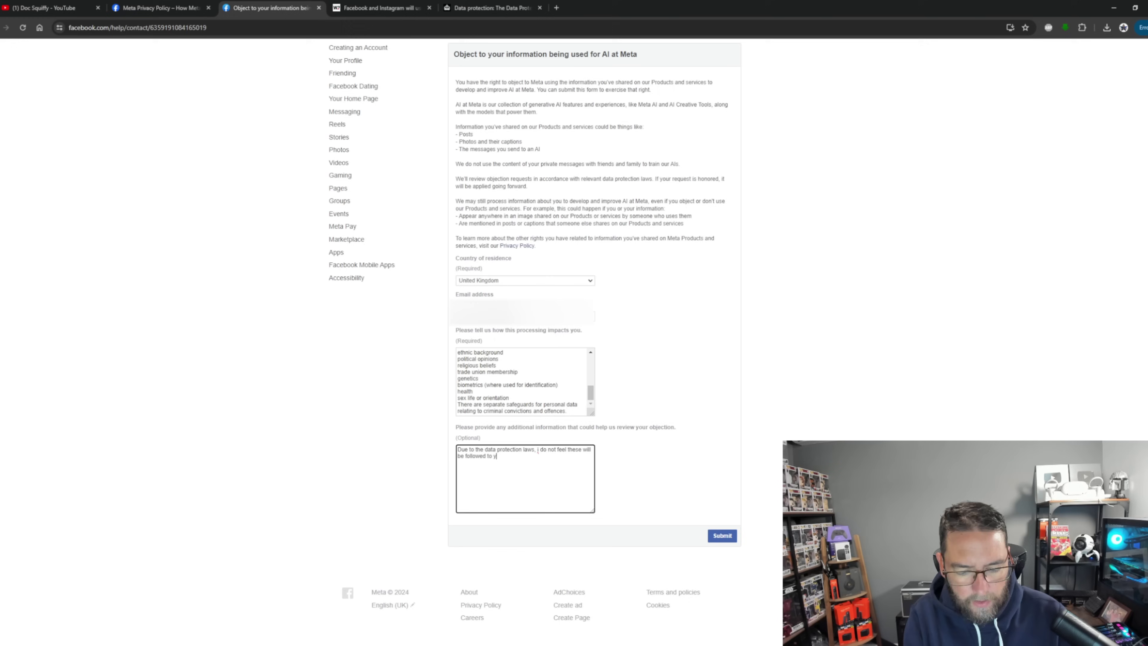
pyautogui.write('ollowed to tr')
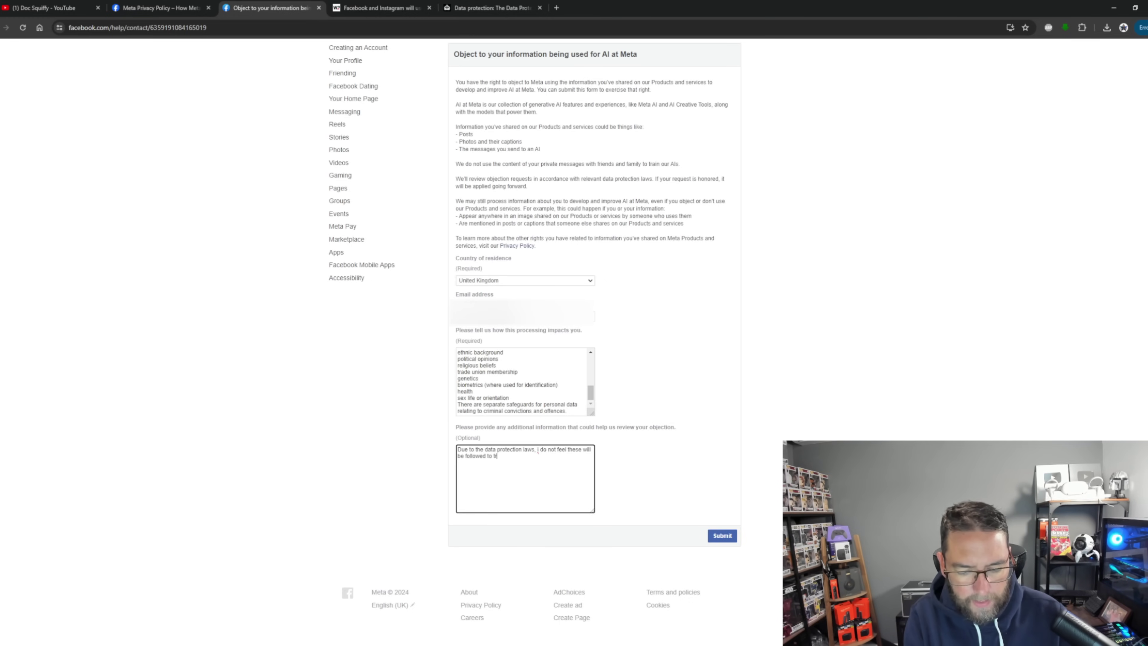
pyautogui.write('ain AI')
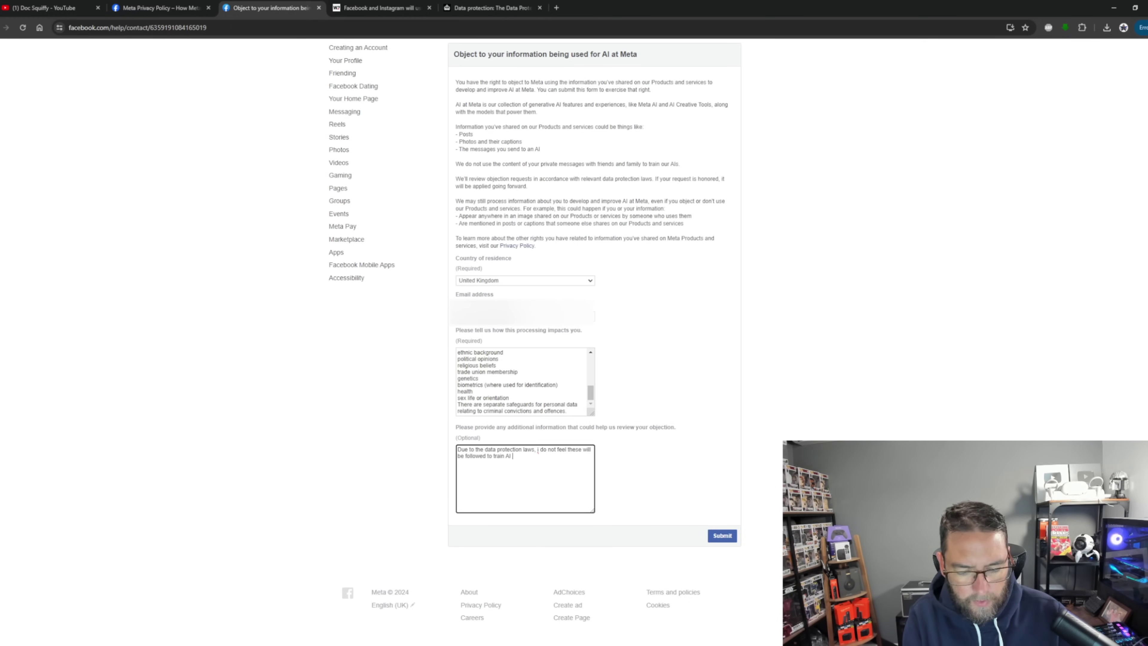
pyautogui.write(' to protect m')
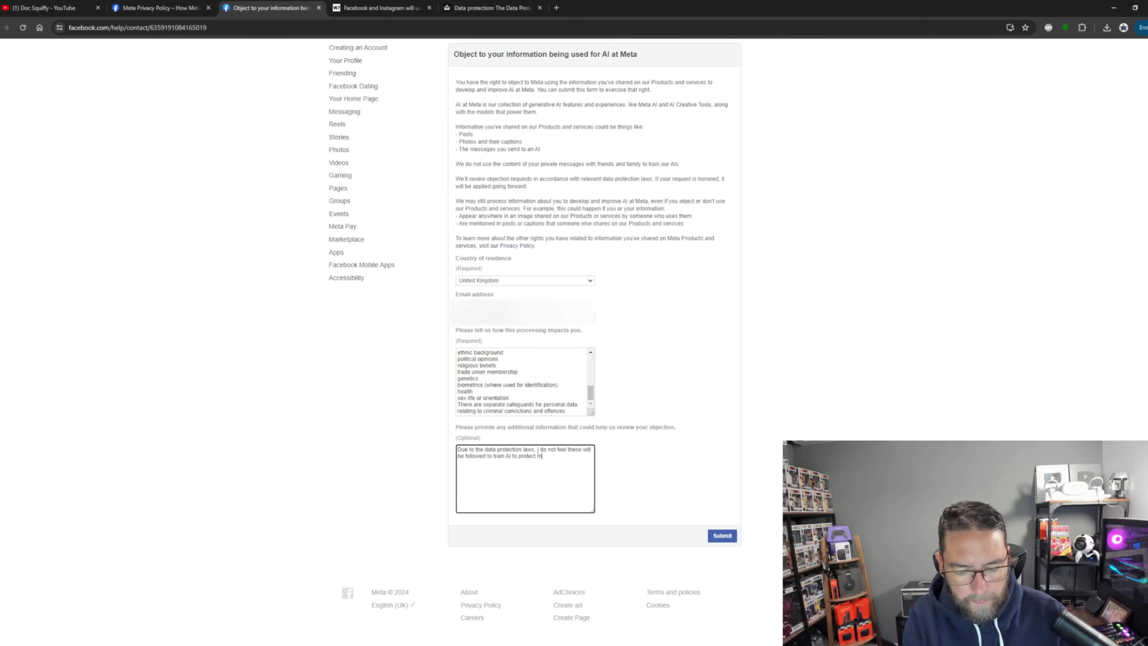
pyautogui.write('y right')
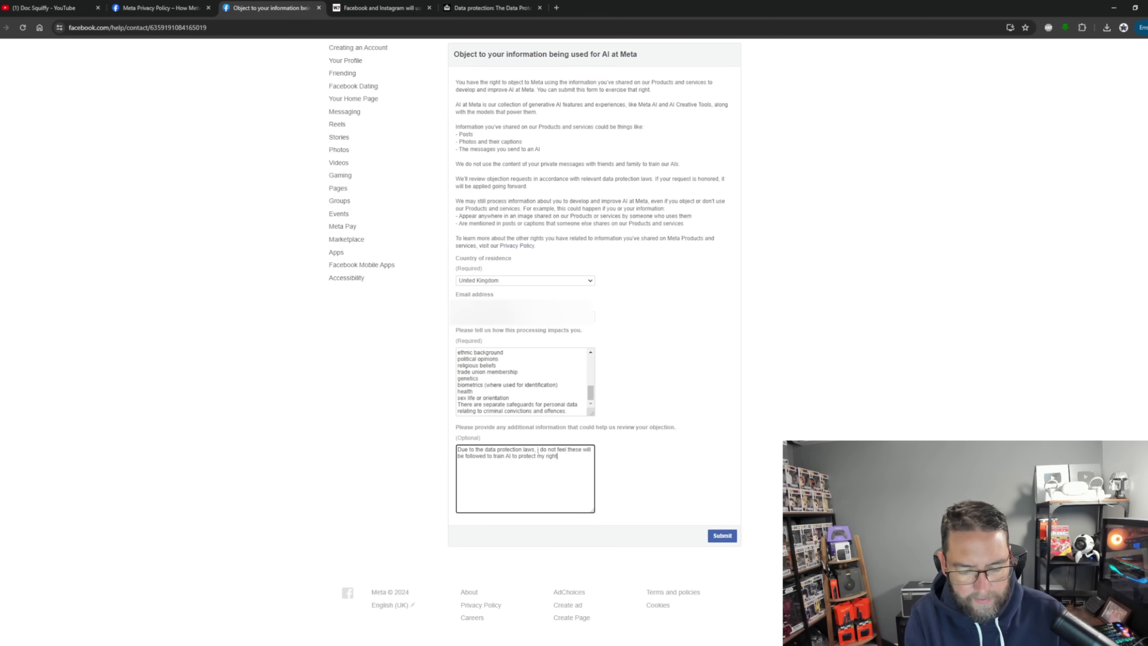
pyautogui.write('s and information')
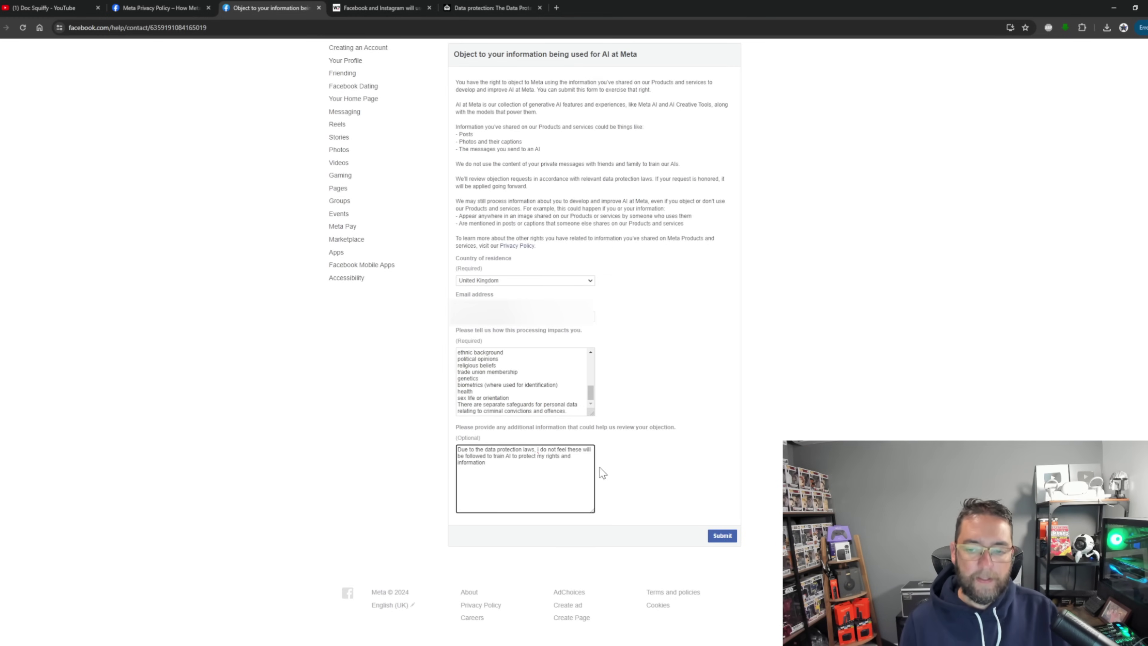
# Step: Submit the form and enter the emailed verification code to confirm the e-mail address
pyautogui.click(719, 536)
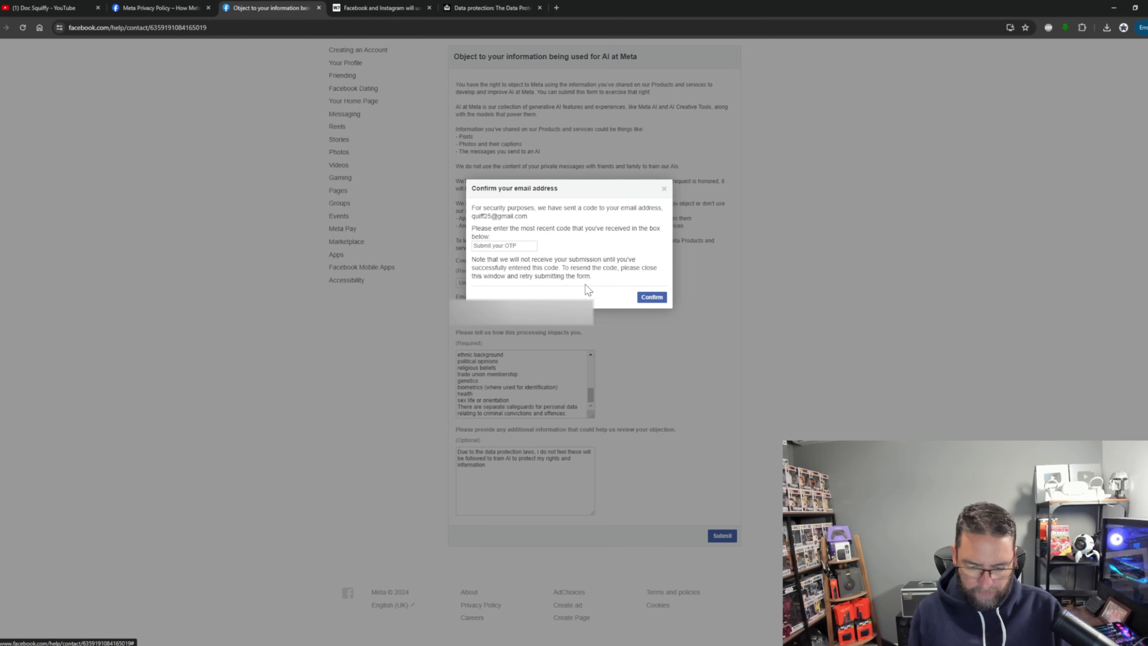
pyautogui.click(506, 247)
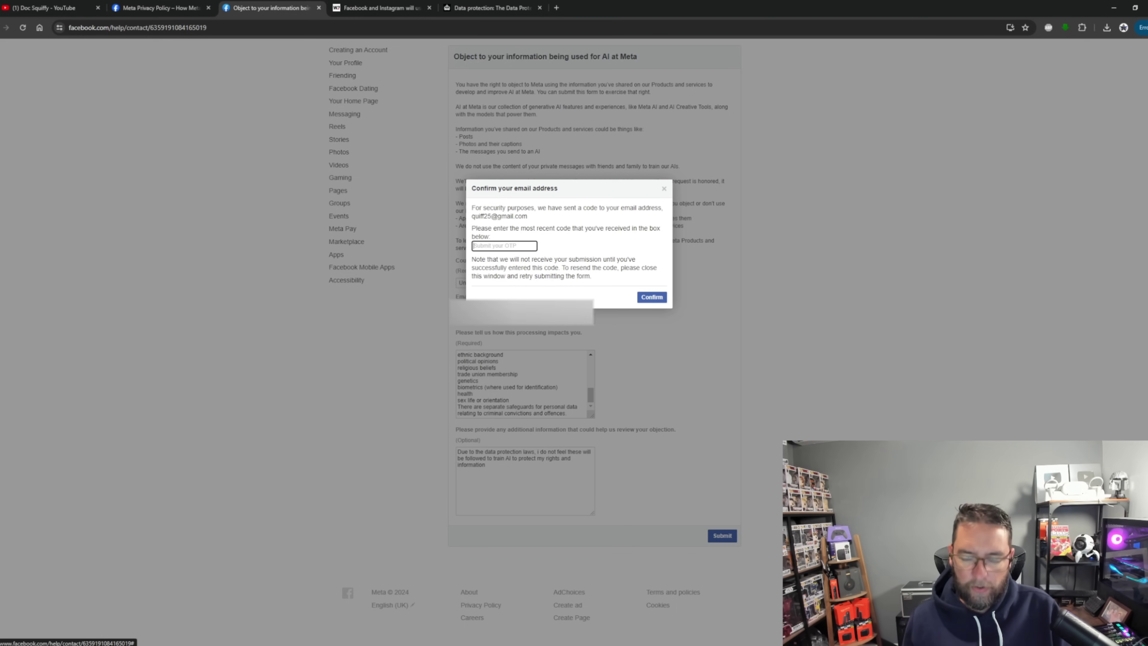
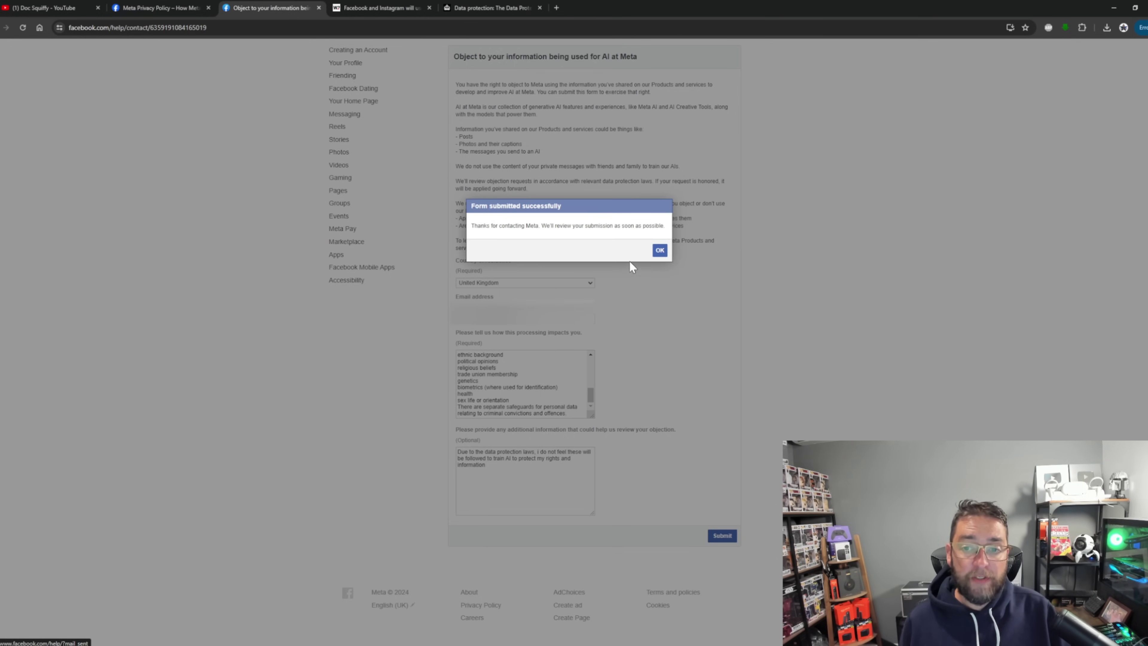
# Step: Dismiss the success message and move from the Meta Privacy Policy tab to the YouTube tab
pyautogui.click(660, 250)
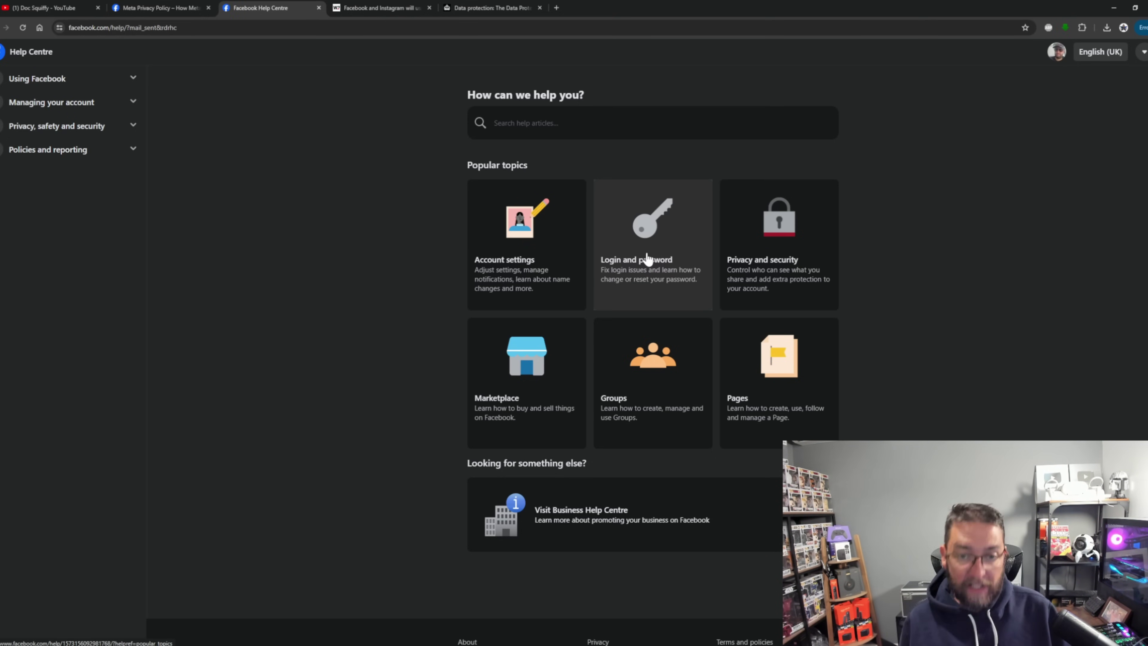
pyautogui.click(154, 8)
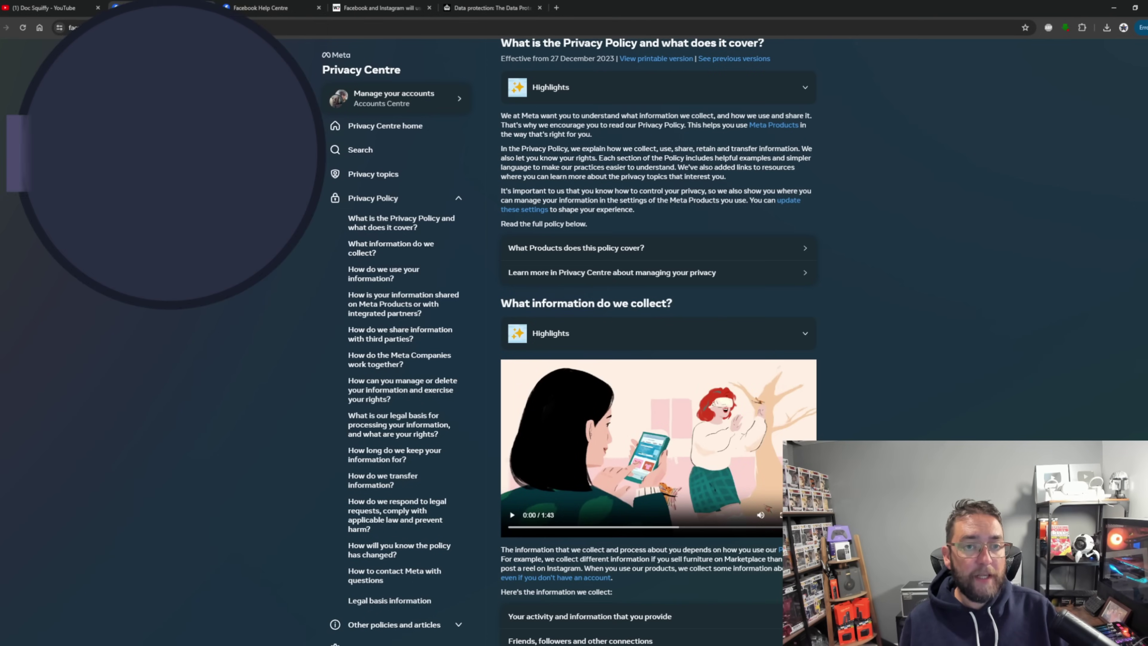
pyautogui.hotkey('ctrl', 'l')
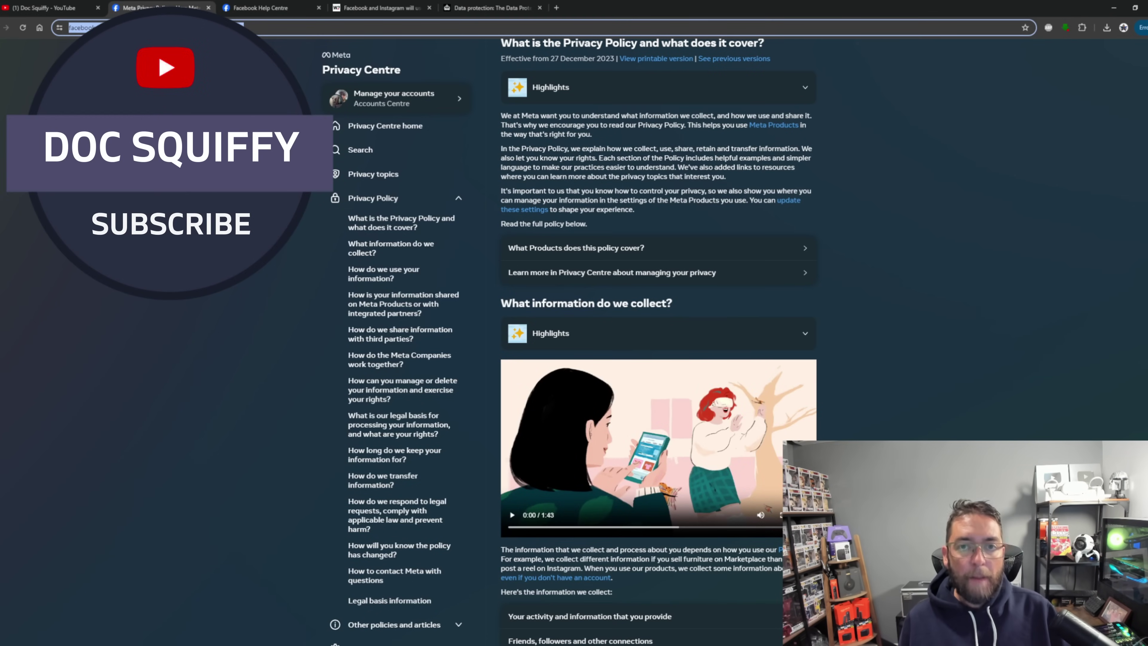
pyautogui.click(49, 8)
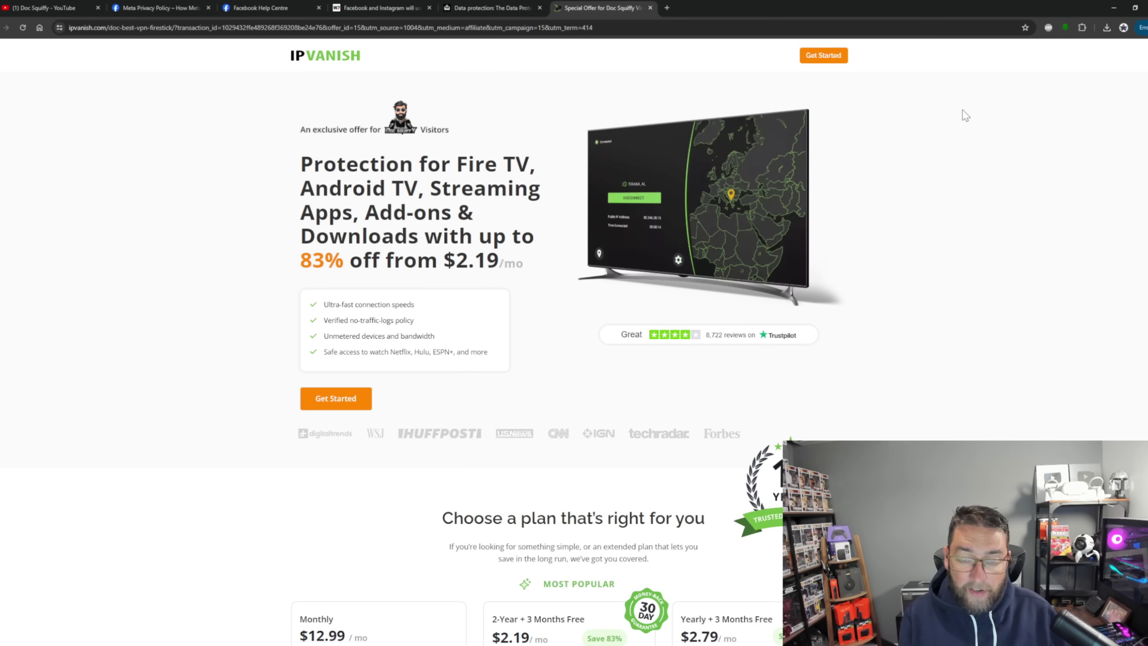
# Step: Scroll the IPVanish offer page down toward the plans and back up
pyautogui.scroll(-3, 971, 180)
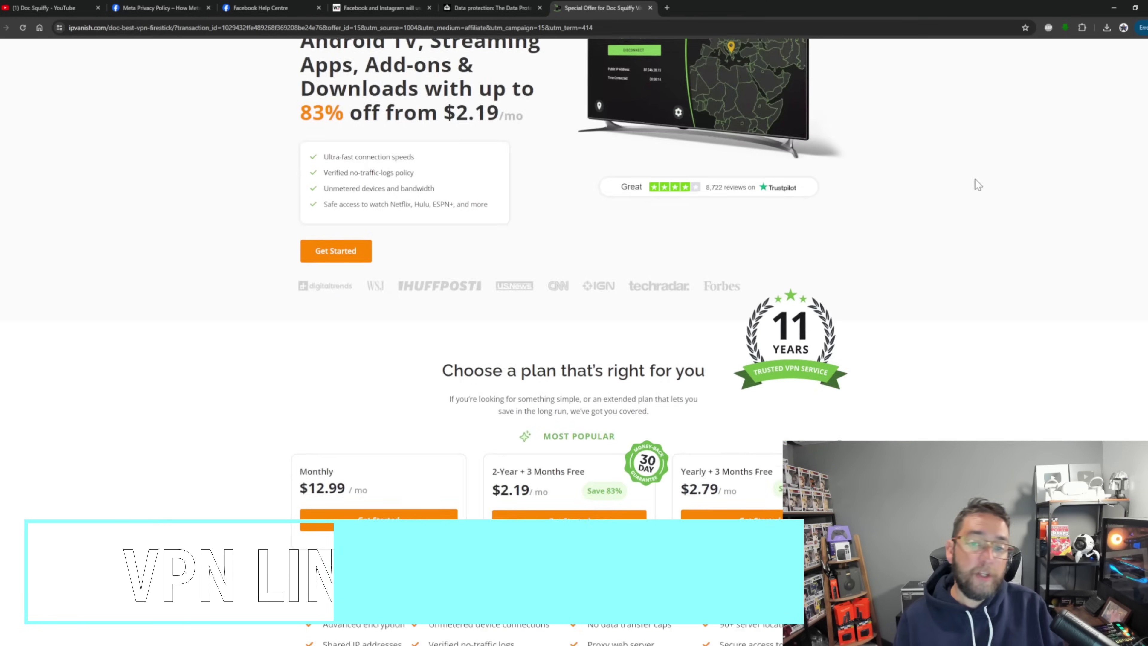
pyautogui.scroll(3, 974, 185)
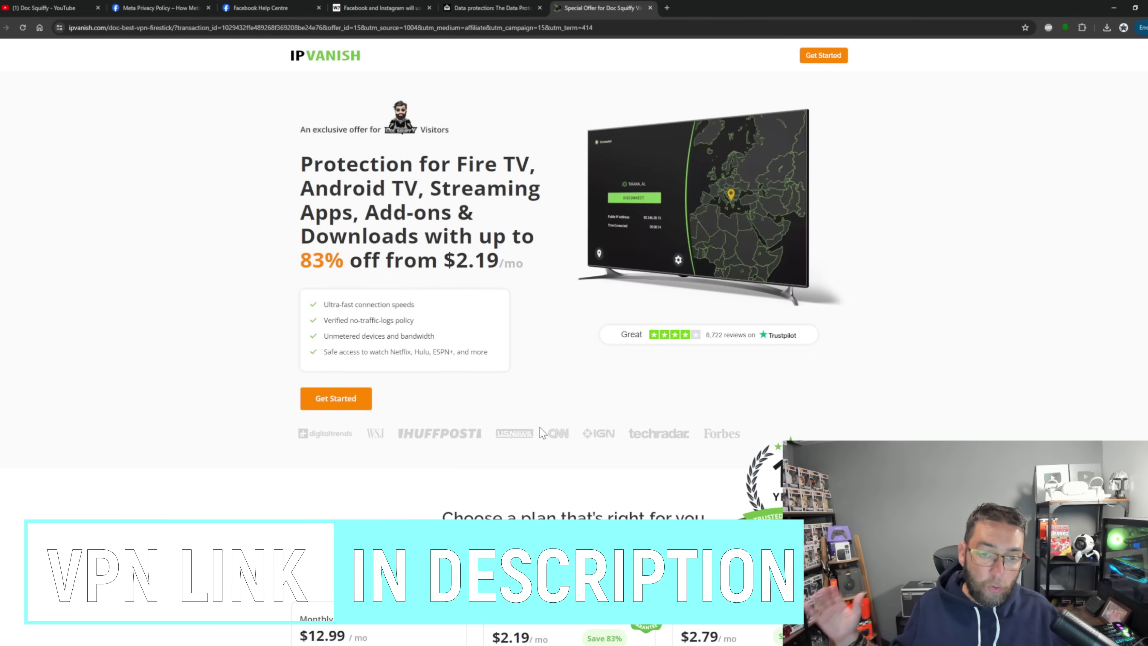